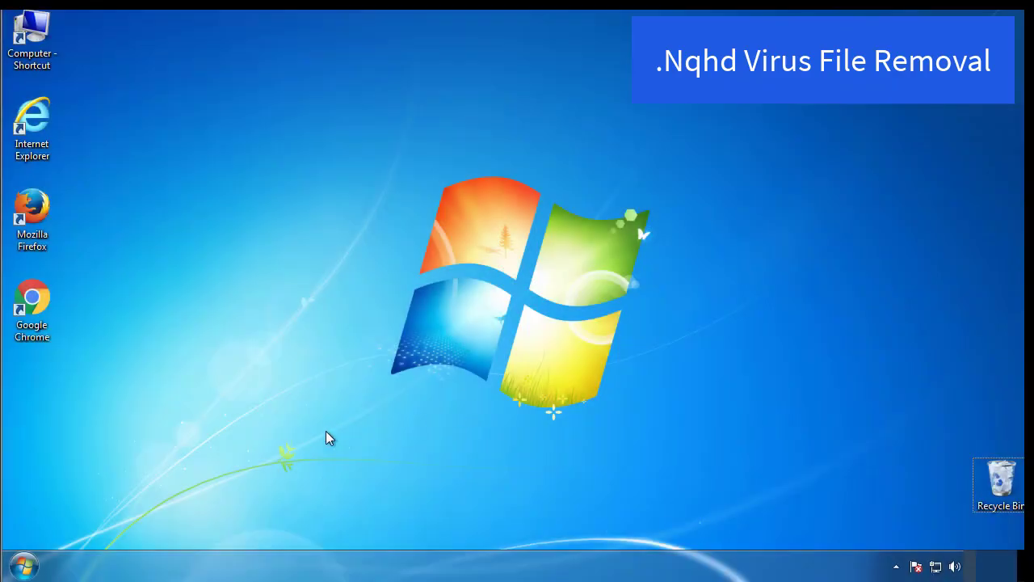
- Launch msconfig and enable Minimal safe boot on the Boot tab, confirming with OK
{"action": "left_click", "coordinate": [24, 565]}
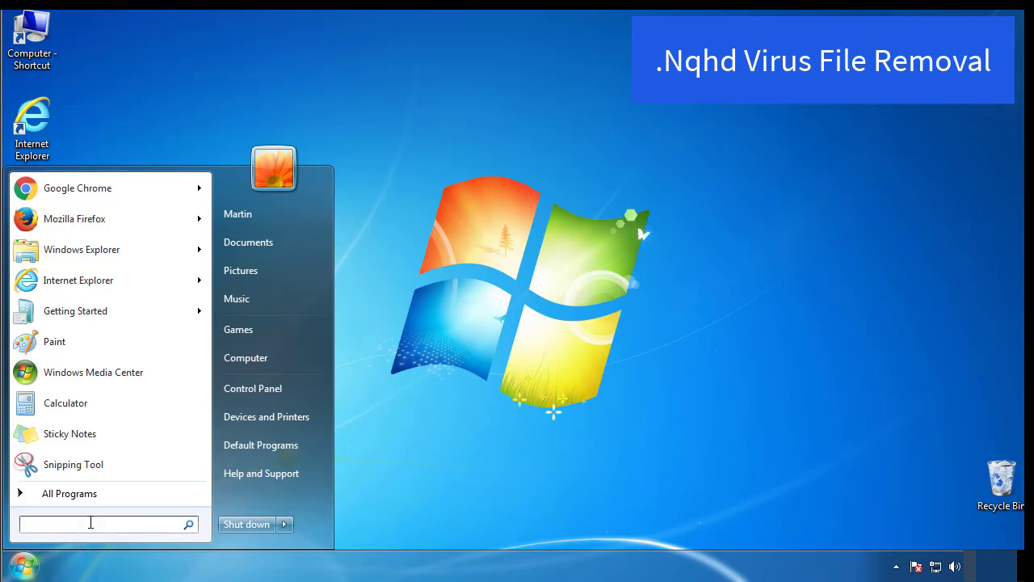
{"action": "type", "text": "msconfig"}
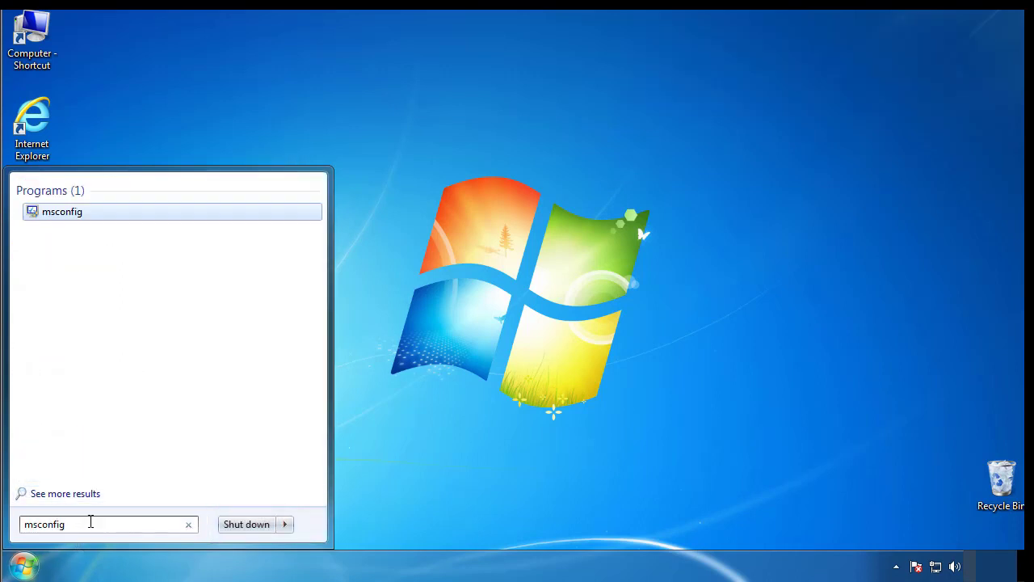
{"action": "key", "text": "Return"}
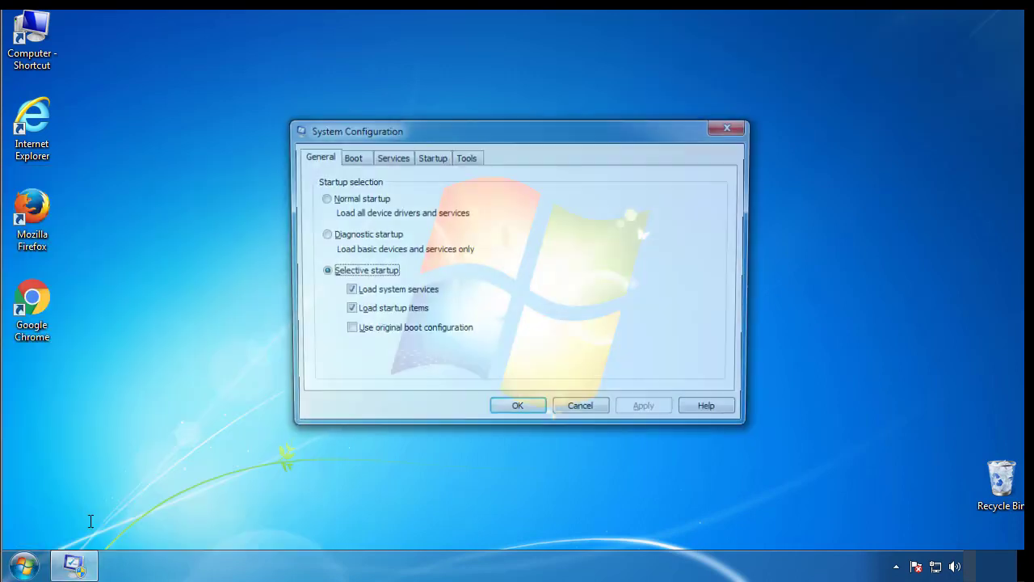
{"action": "left_click", "coordinate": [349, 157]}
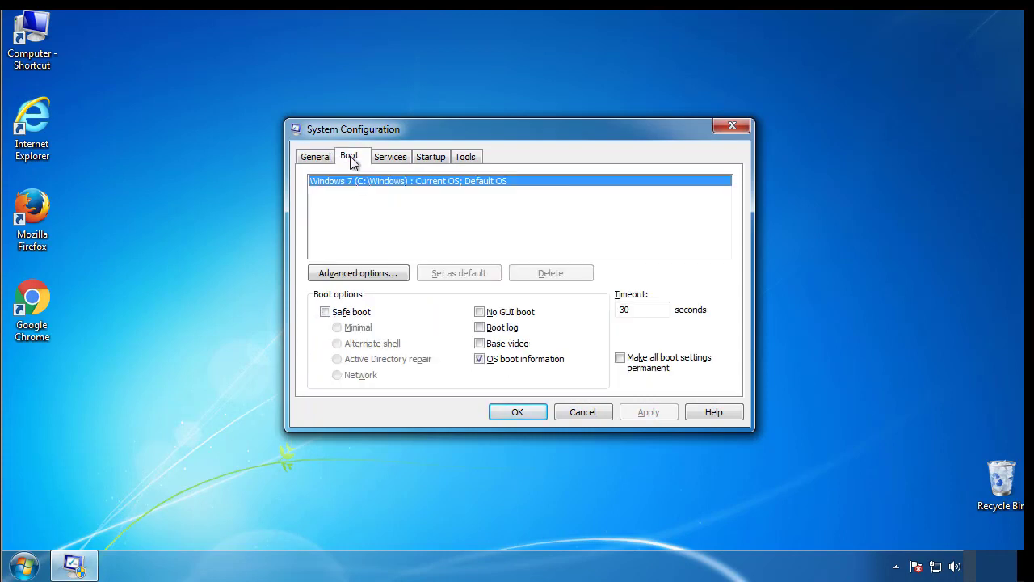
{"action": "left_click", "coordinate": [325, 312]}
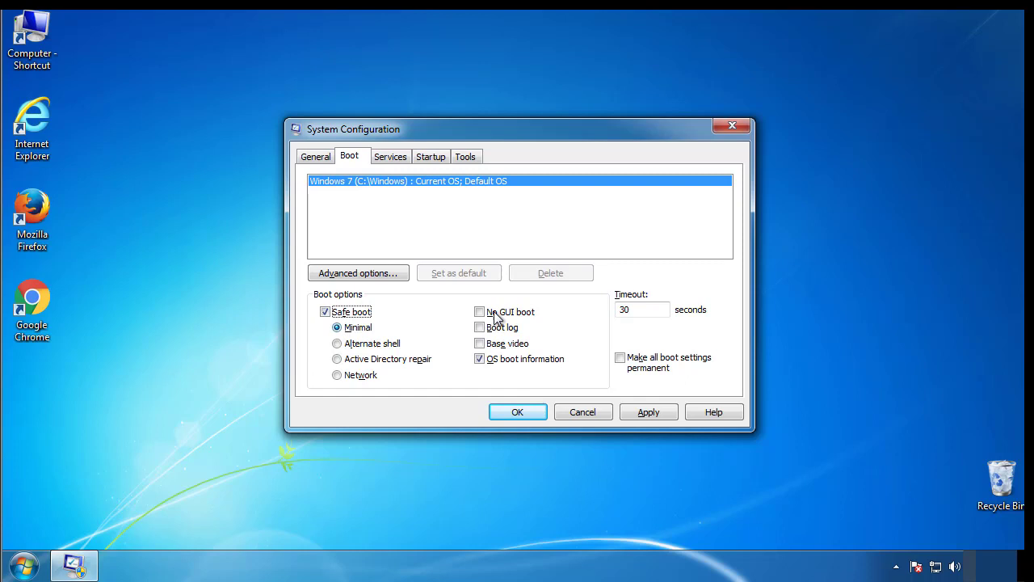
{"action": "left_click", "coordinate": [518, 413]}
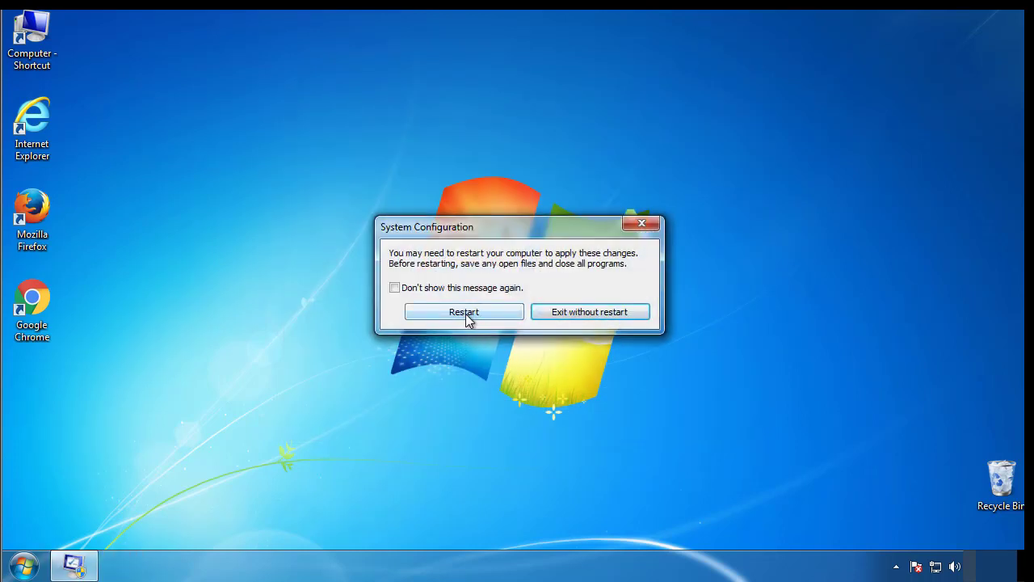
- Restart into Safe Mode, then set Folder Options to show hidden files, folders and drives
{"action": "left_click", "coordinate": [465, 314]}
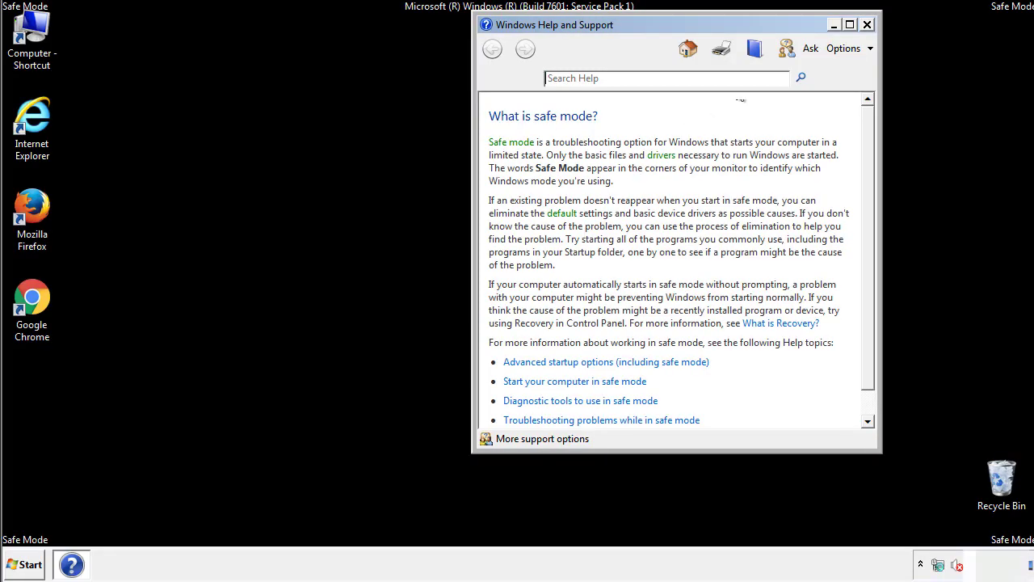
{"action": "left_click", "coordinate": [867, 24]}
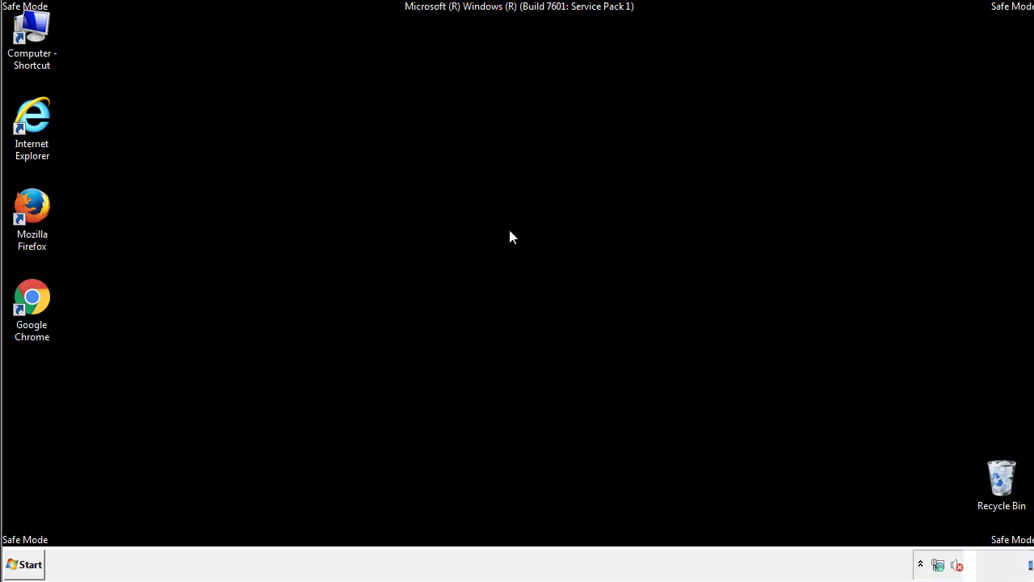
{"action": "left_click", "coordinate": [31, 563]}
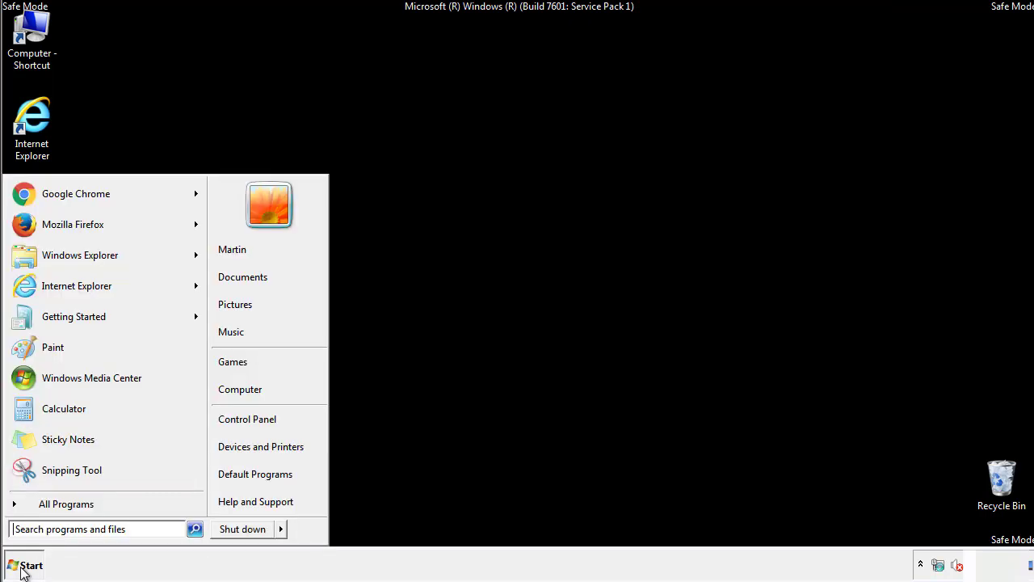
{"action": "left_click", "coordinate": [257, 418]}
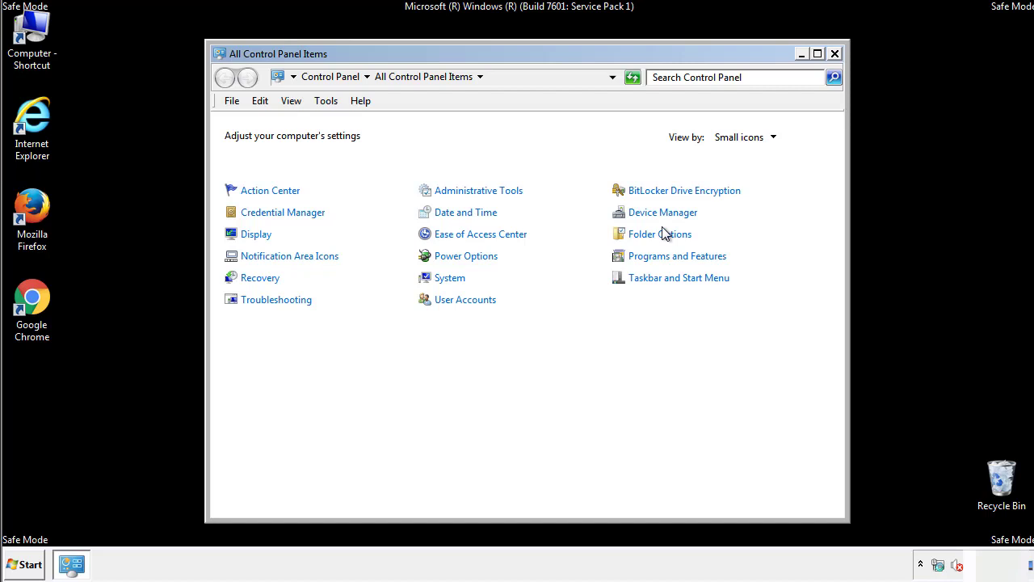
{"action": "left_click", "coordinate": [663, 236]}
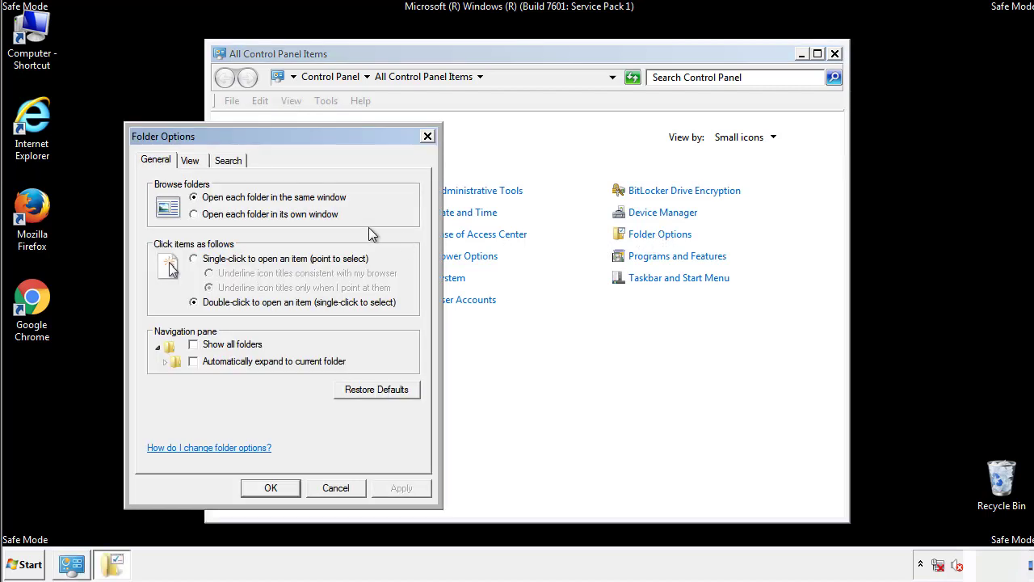
{"action": "left_click", "coordinate": [192, 164]}
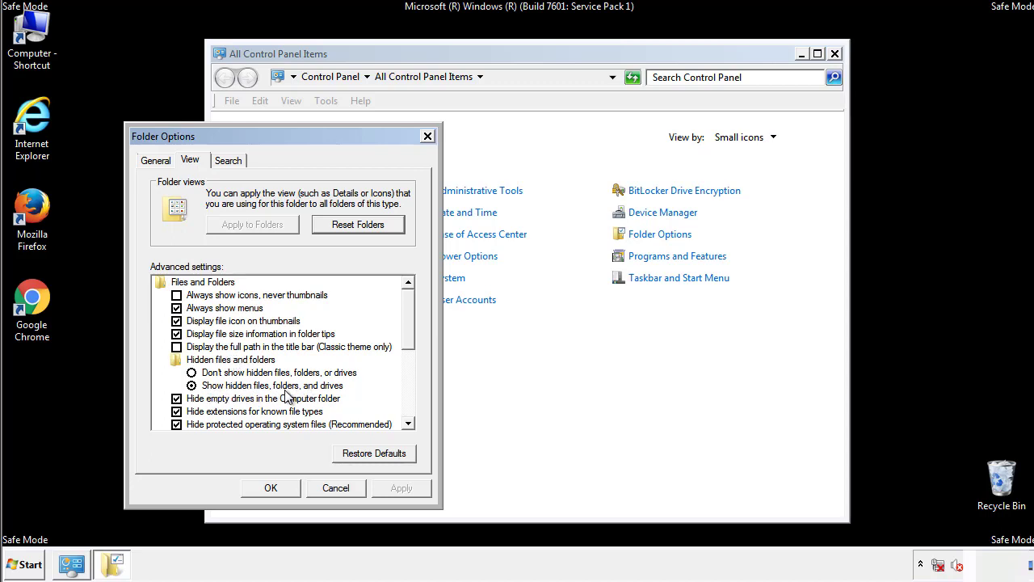
{"action": "left_click", "coordinate": [270, 488]}
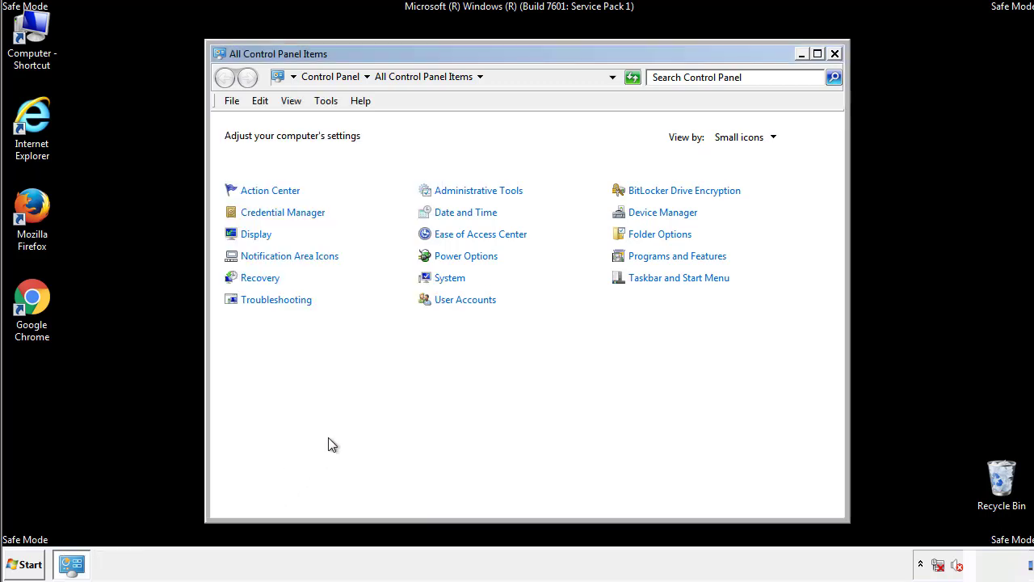
{"action": "left_click", "coordinate": [835, 54]}
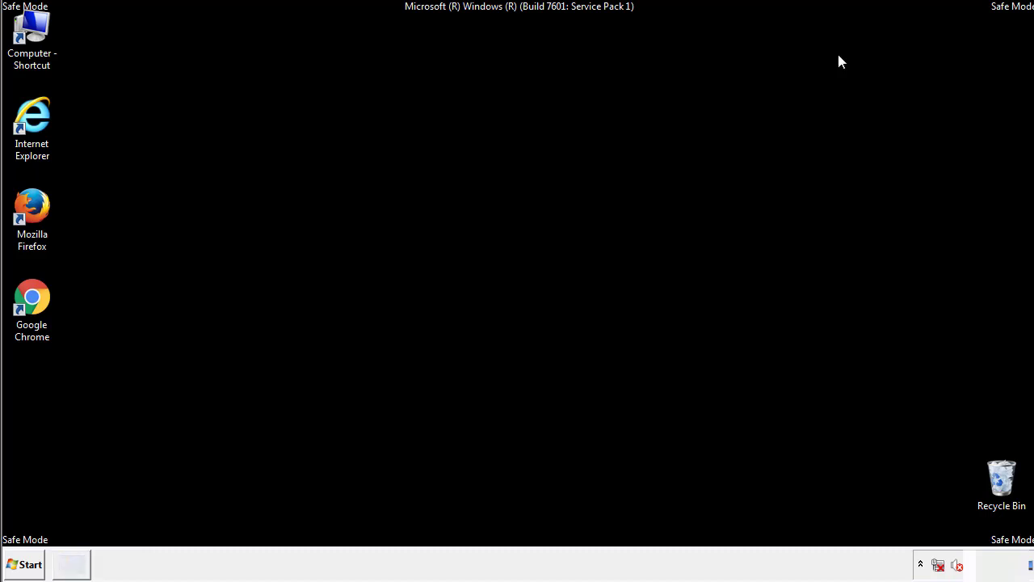
- Browse from Computer to C:\Windows\System32\drivers\etc and open the hosts file
{"action": "double_click", "coordinate": [34, 32]}
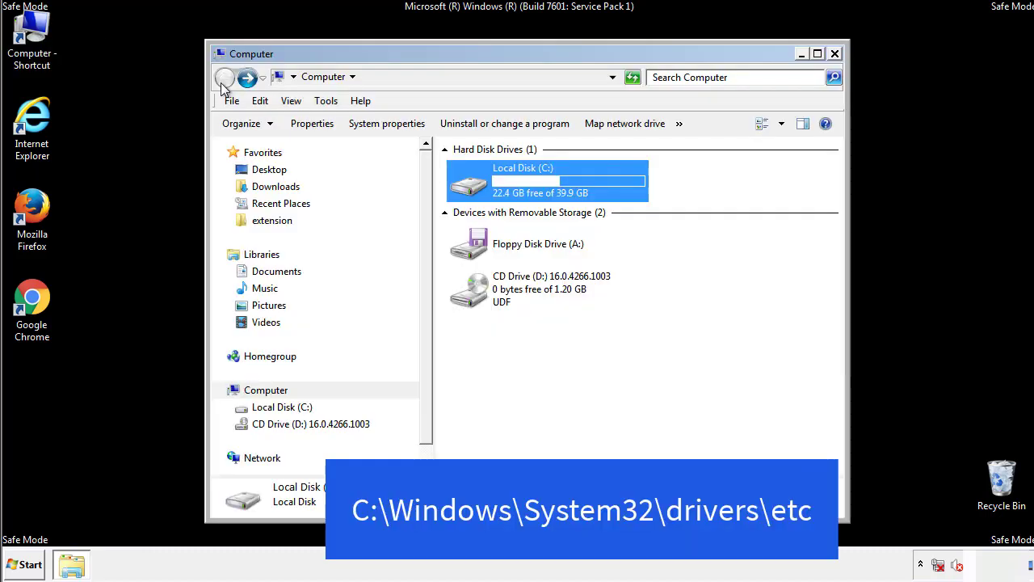
{"action": "double_click", "coordinate": [477, 189]}
{"action": "double_click", "coordinate": [473, 295]}
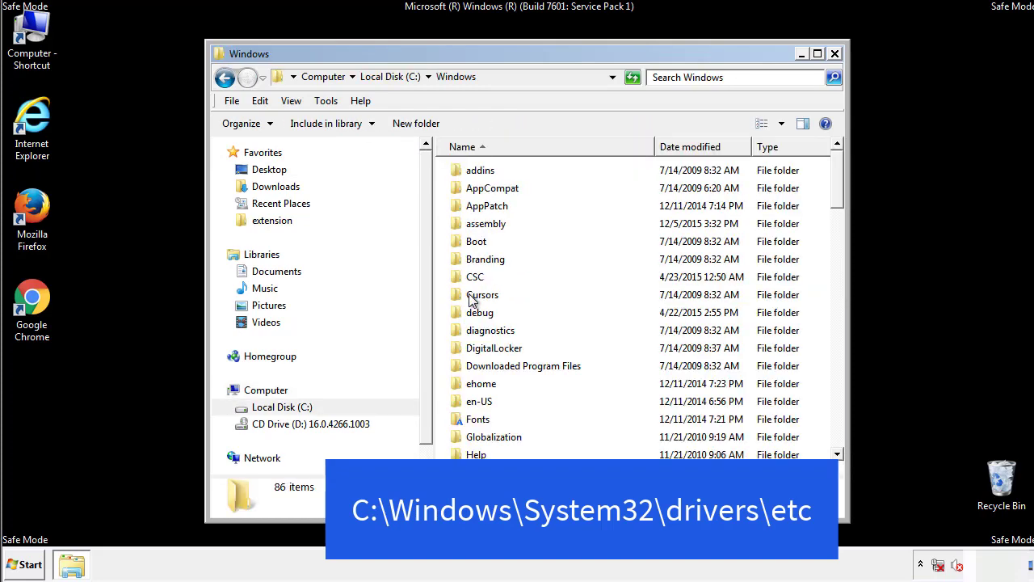
{"action": "scroll", "coordinate": [475, 363], "scroll_direction": "down", "scroll_amount": 2}
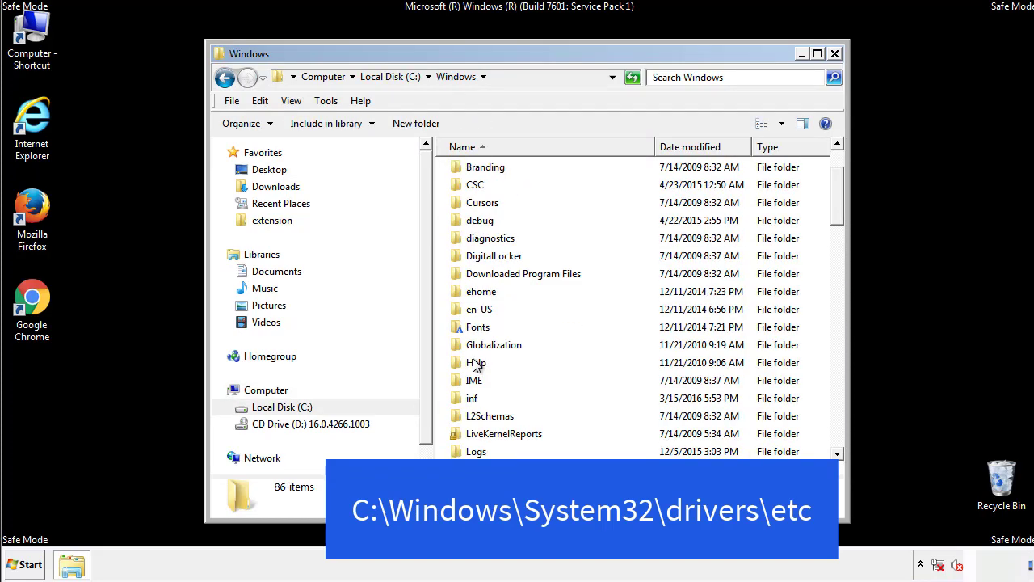
{"action": "scroll", "coordinate": [475, 365], "scroll_direction": "down", "scroll_amount": 7}
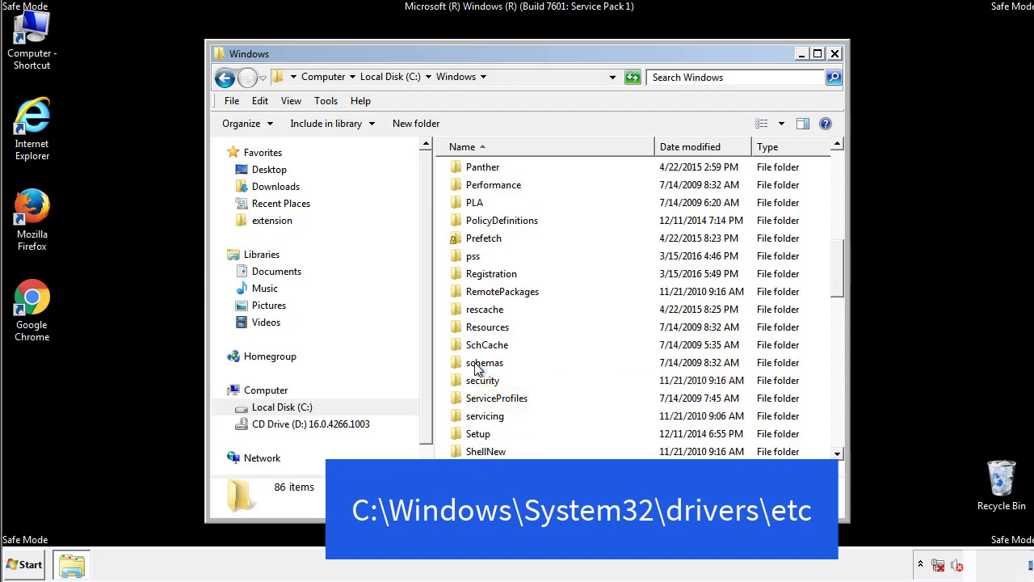
{"action": "scroll", "coordinate": [477, 368], "scroll_direction": "down", "scroll_amount": 2}
{"action": "double_click", "coordinate": [490, 417]}
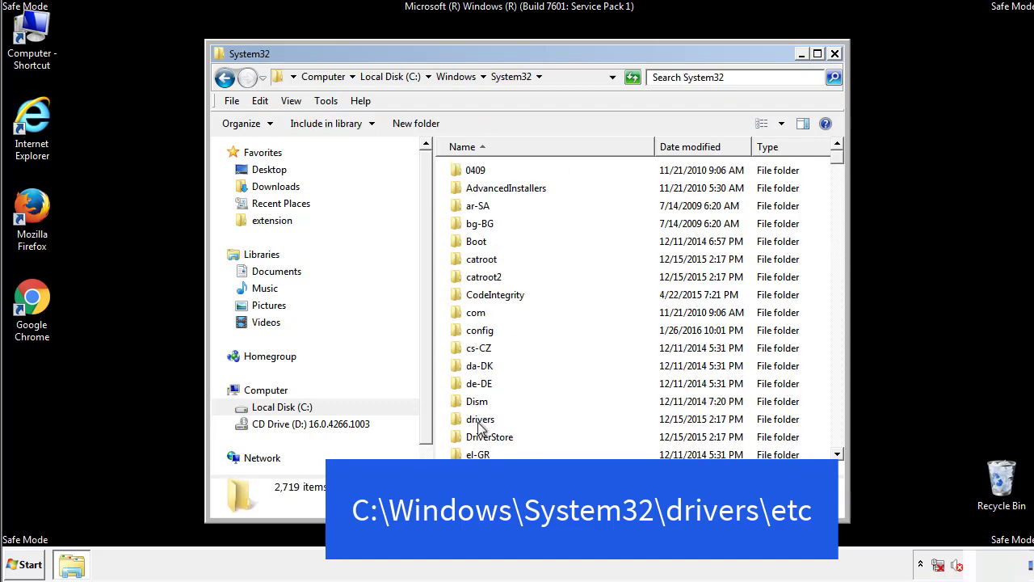
{"action": "double_click", "coordinate": [478, 420]}
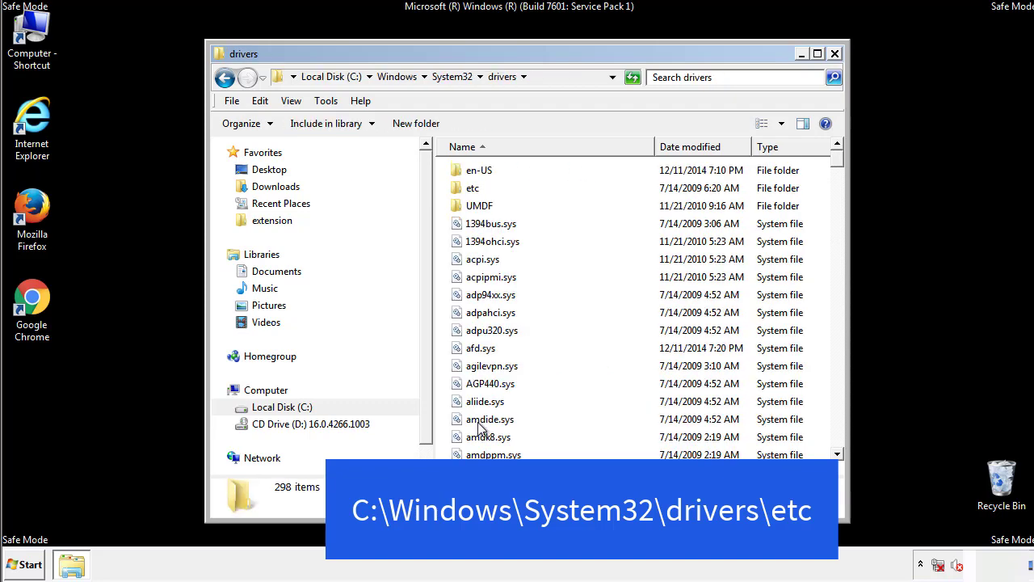
{"action": "double_click", "coordinate": [464, 193]}
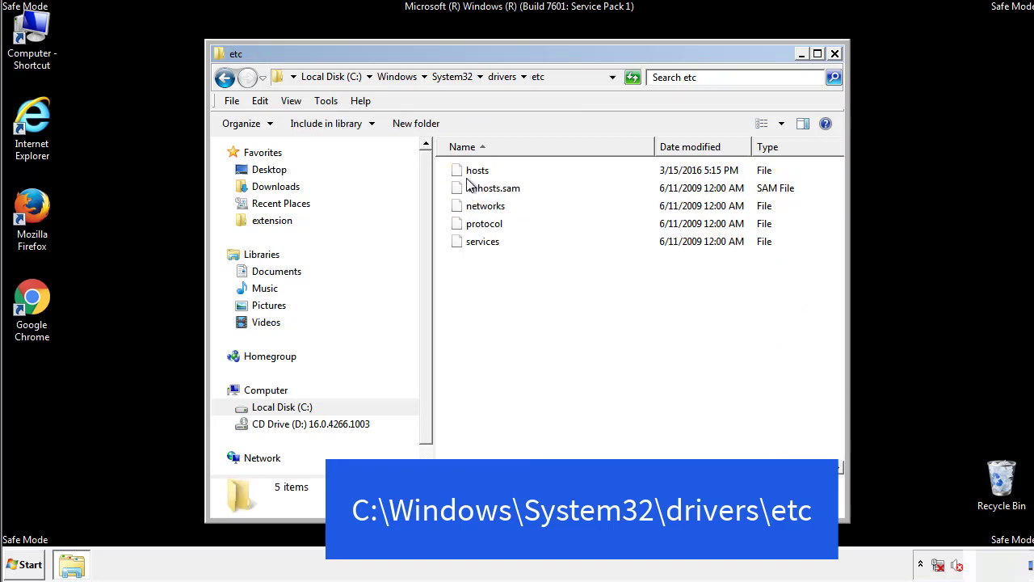
{"action": "double_click", "coordinate": [468, 171]}
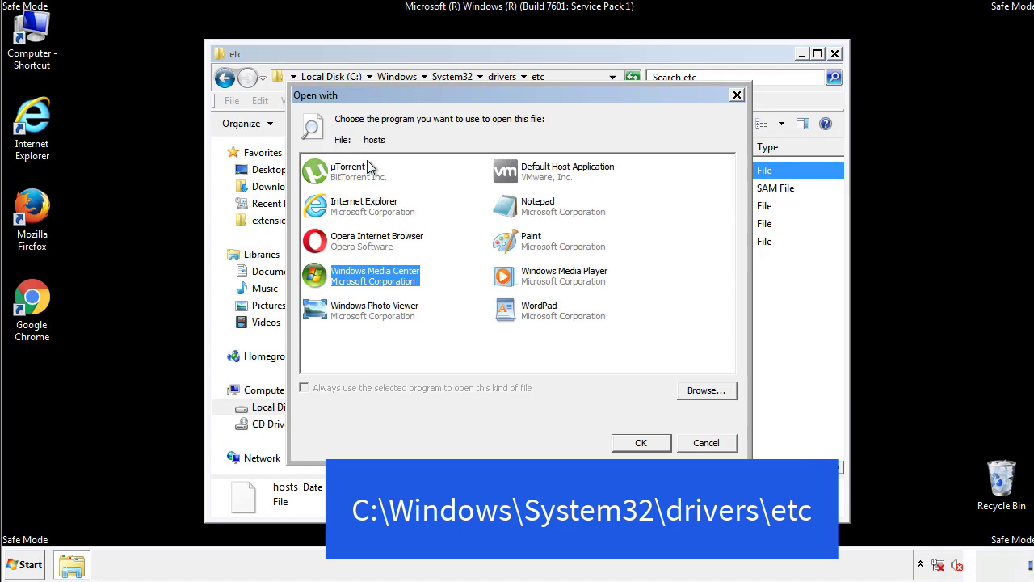
- Open hosts in Notepad and bring its window fully into view
{"action": "left_click", "coordinate": [523, 212]}
{"action": "left_click", "coordinate": [640, 443]}
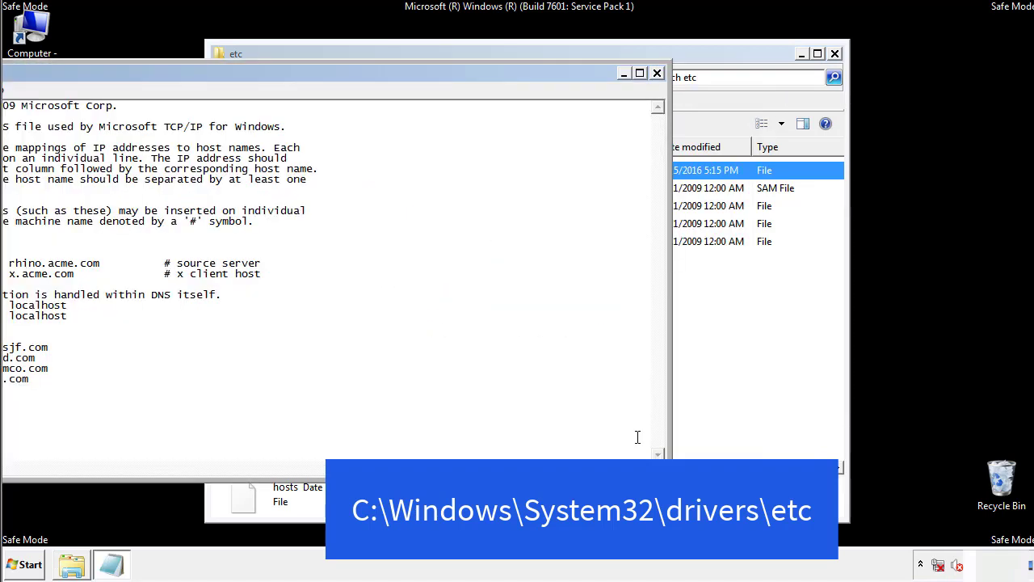
{"action": "left_click_drag", "start_coordinate": [423, 72], "coordinate": [658, 88]}
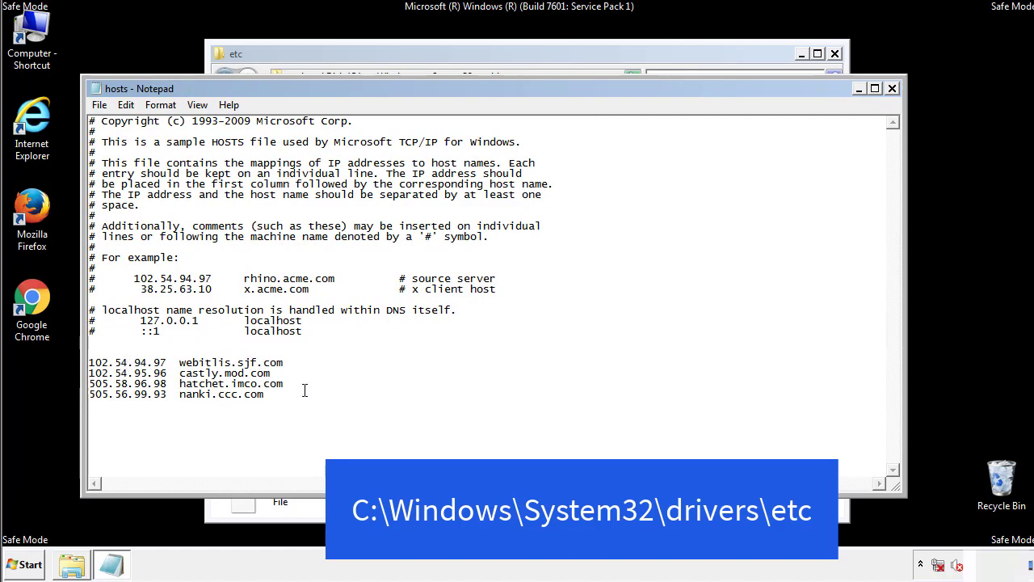
- Delete the four suspicious IP entries from hosts, save it, and close the etc folder
{"action": "left_click_drag", "start_coordinate": [289, 396], "coordinate": [110, 359]}
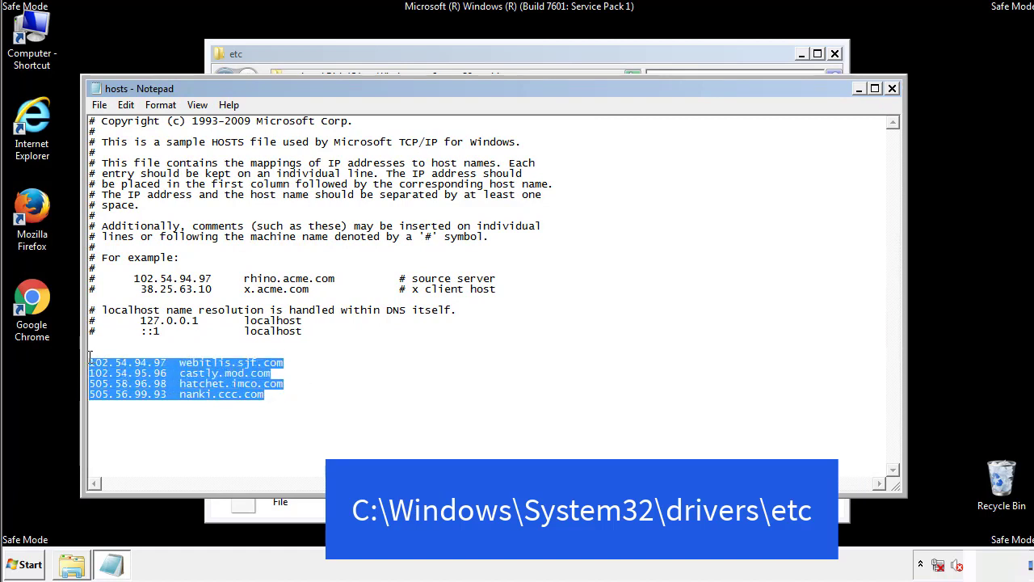
{"action": "key", "text": "Delete"}
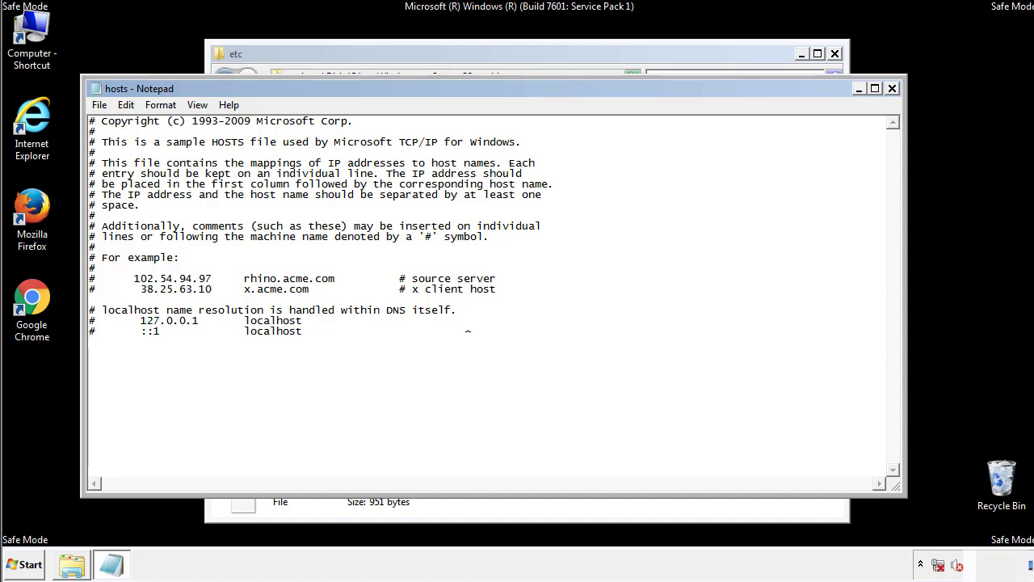
{"action": "left_click", "coordinate": [892, 89]}
{"action": "left_click", "coordinate": [456, 297]}
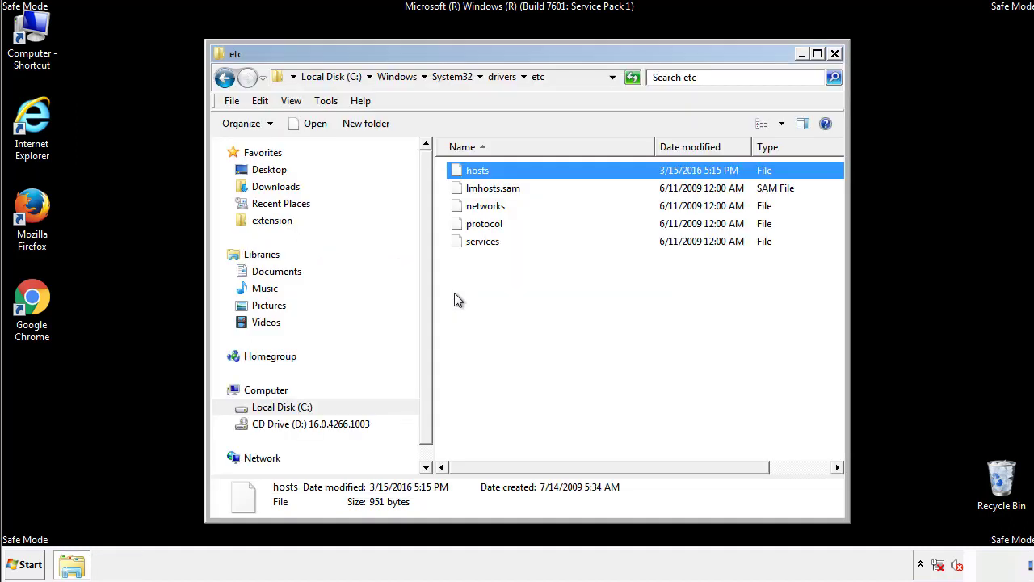
{"action": "left_click", "coordinate": [454, 294]}
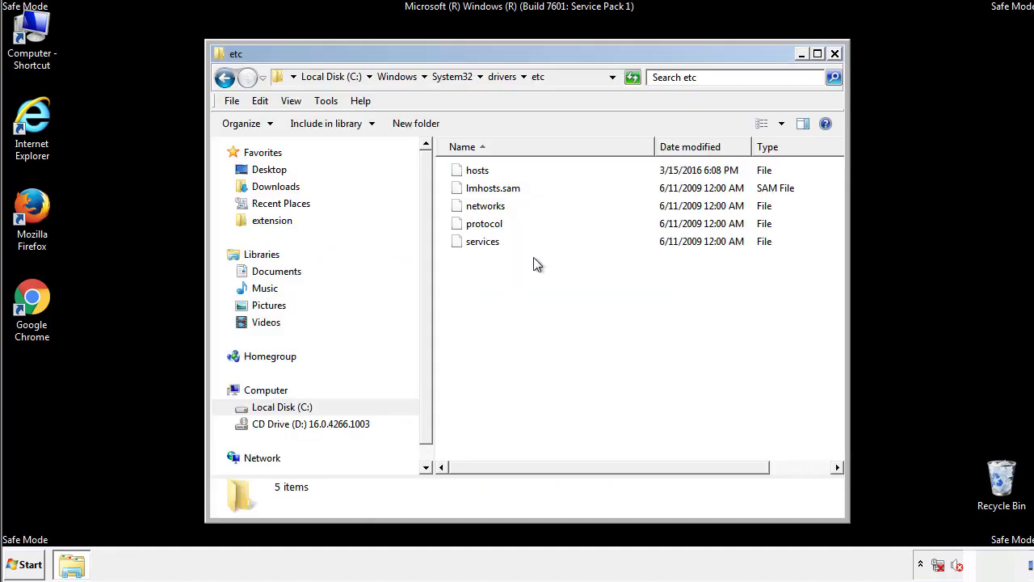
{"action": "left_click", "coordinate": [835, 54]}
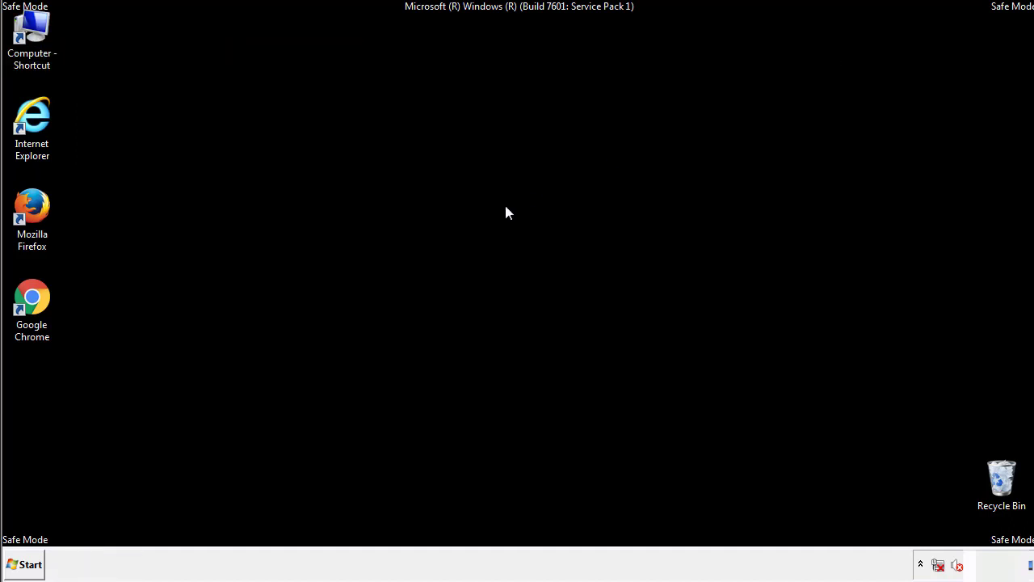
- Open the Startup folder from All Programs in an Explorer window
{"action": "left_click", "coordinate": [26, 564]}
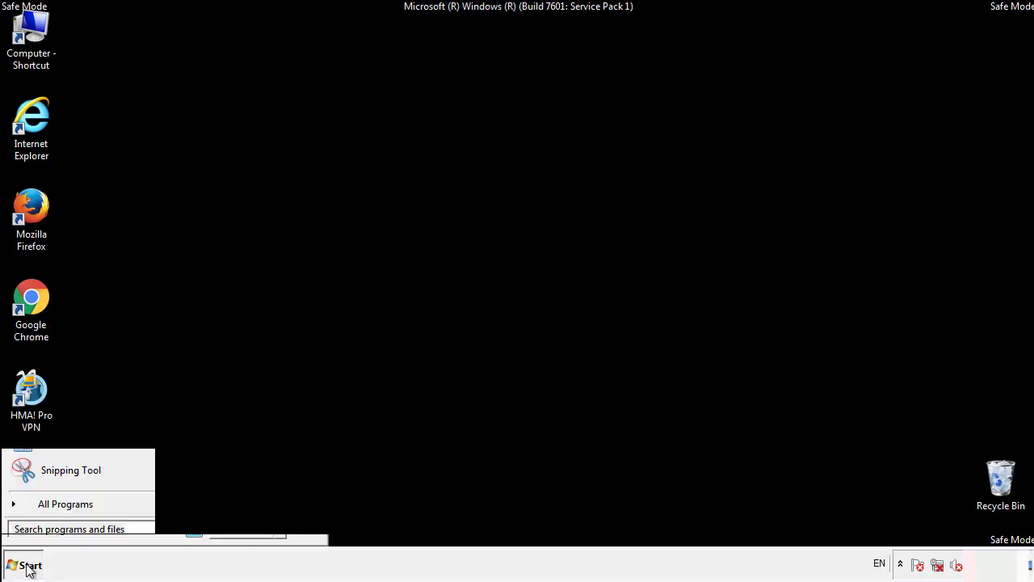
{"action": "left_click", "coordinate": [46, 510]}
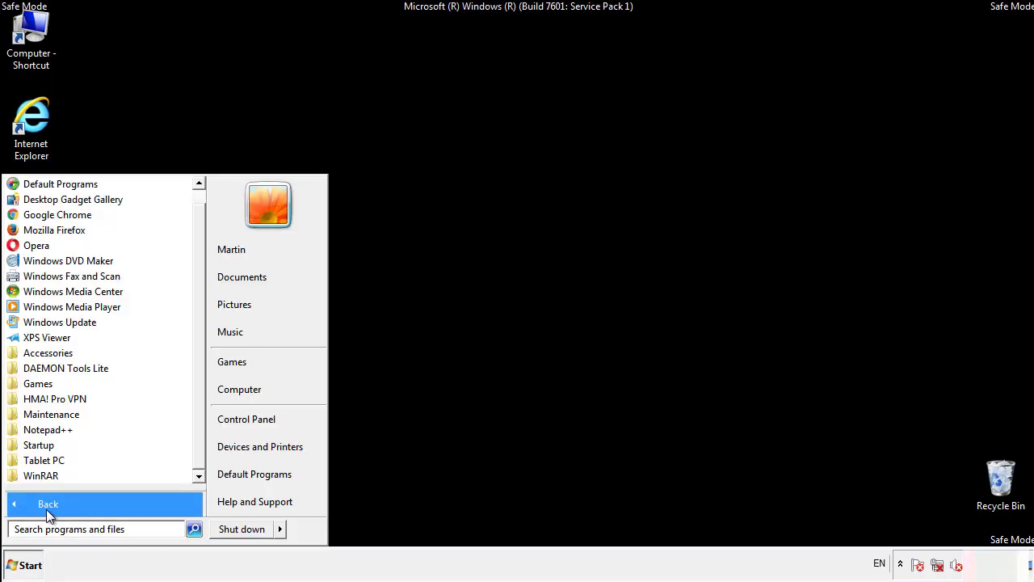
{"action": "right_click", "coordinate": [39, 444]}
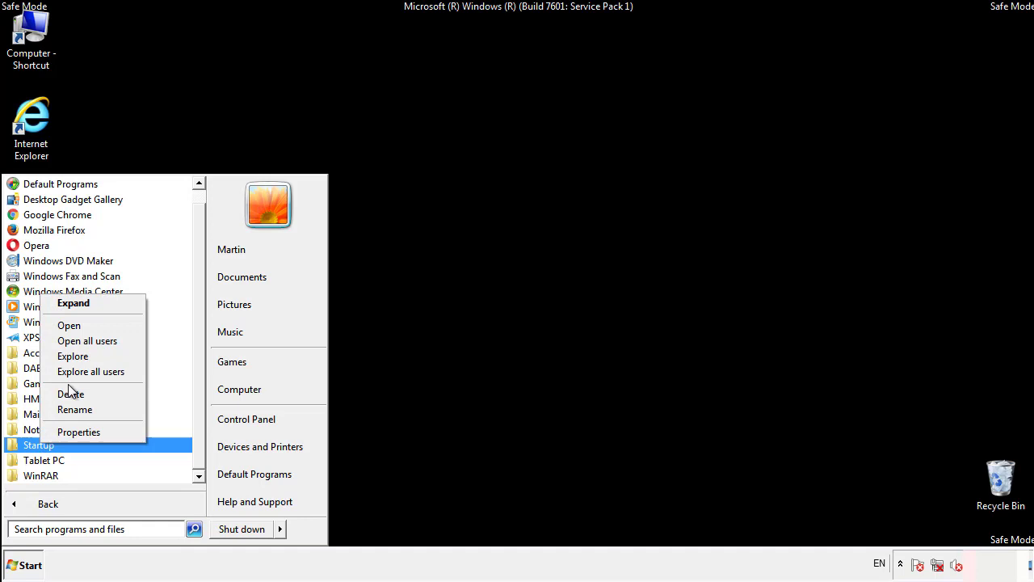
{"action": "left_click", "coordinate": [78, 325]}
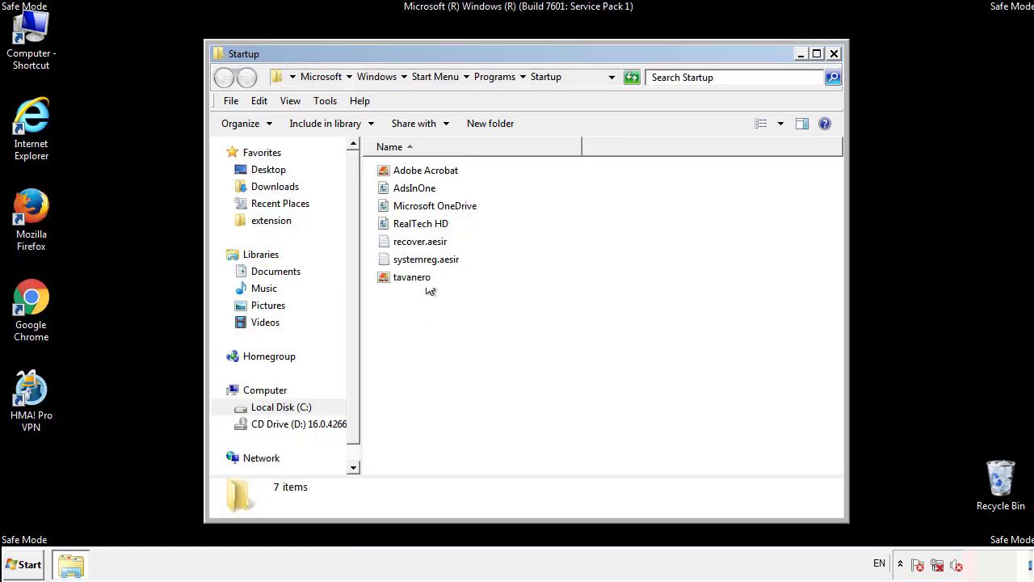
- Delete AdsInOne, recover.aesir, systemreg.aesir and tavanero from Startup, then search for regedit
{"action": "left_click", "coordinate": [421, 190]}
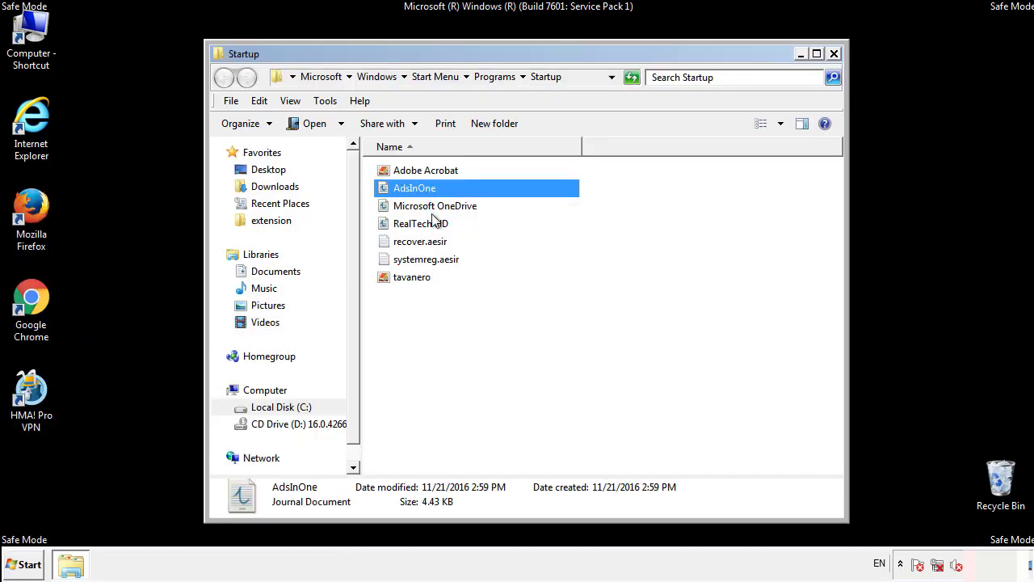
{"action": "left_click", "coordinate": [421, 243], "text": "ctrl"}
{"action": "left_click", "coordinate": [426, 261], "text": "ctrl"}
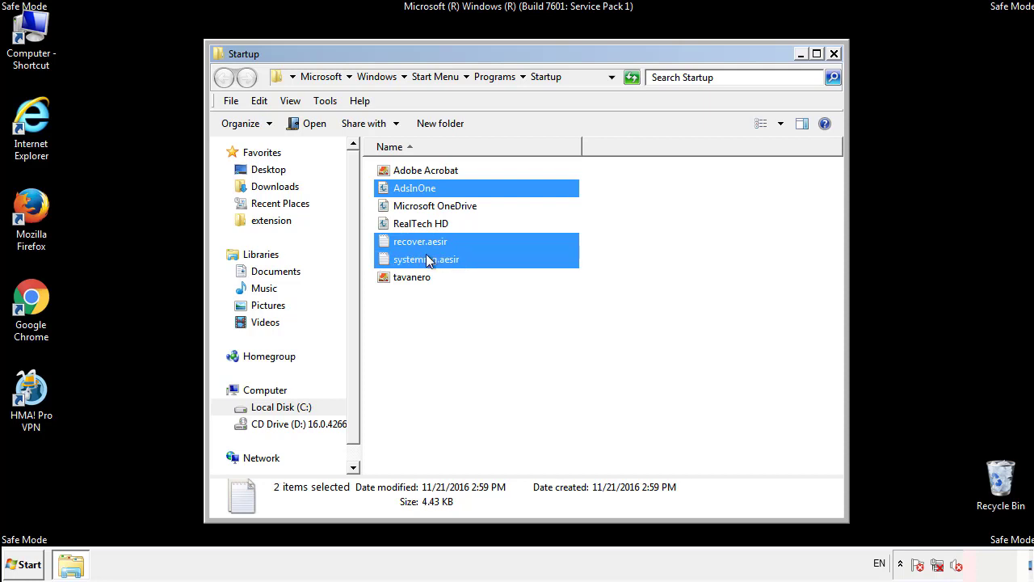
{"action": "left_click", "coordinate": [412, 276], "text": "ctrl"}
{"action": "right_click", "coordinate": [409, 278]}
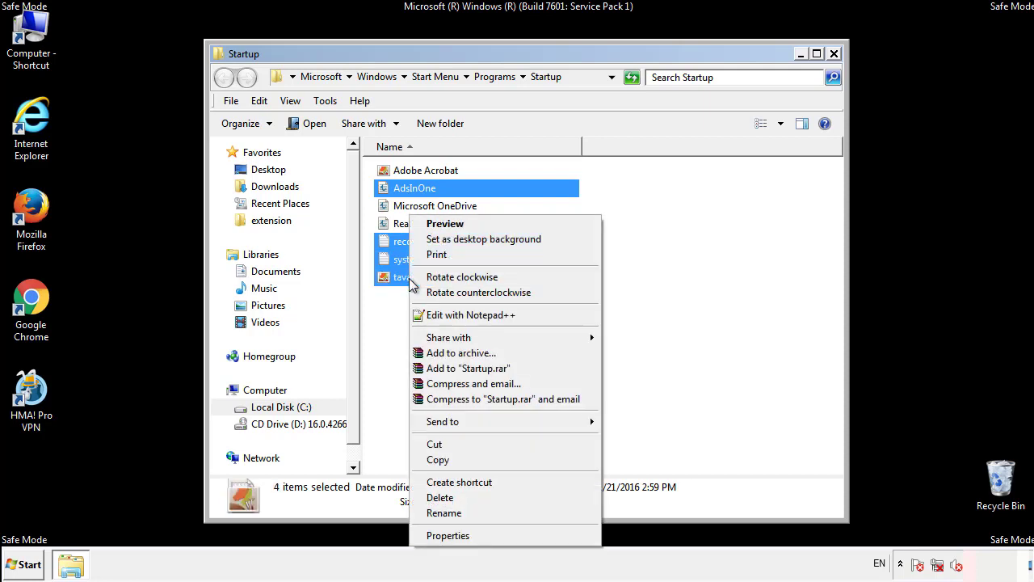
{"action": "left_click", "coordinate": [436, 497]}
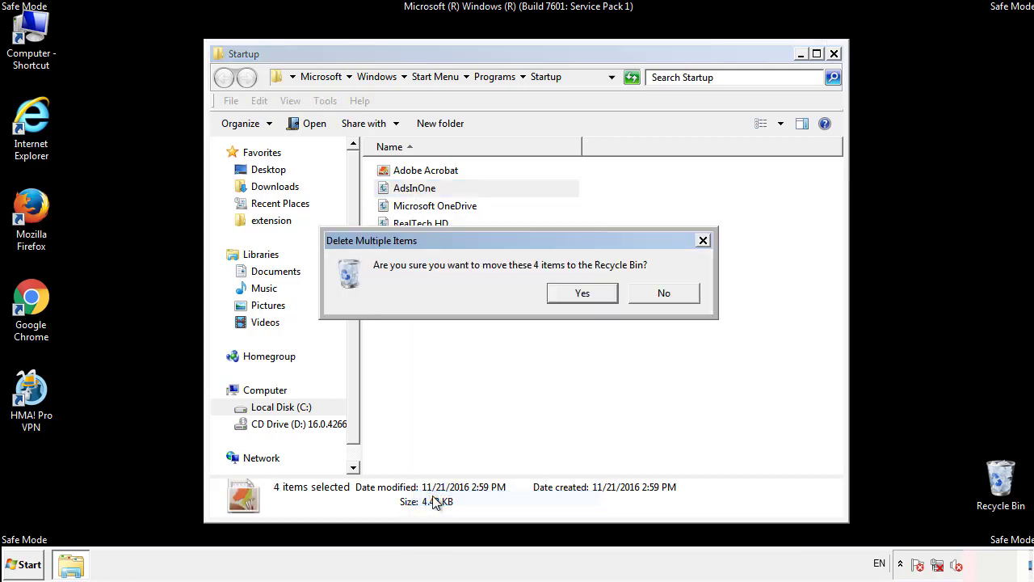
{"action": "left_click", "coordinate": [573, 293]}
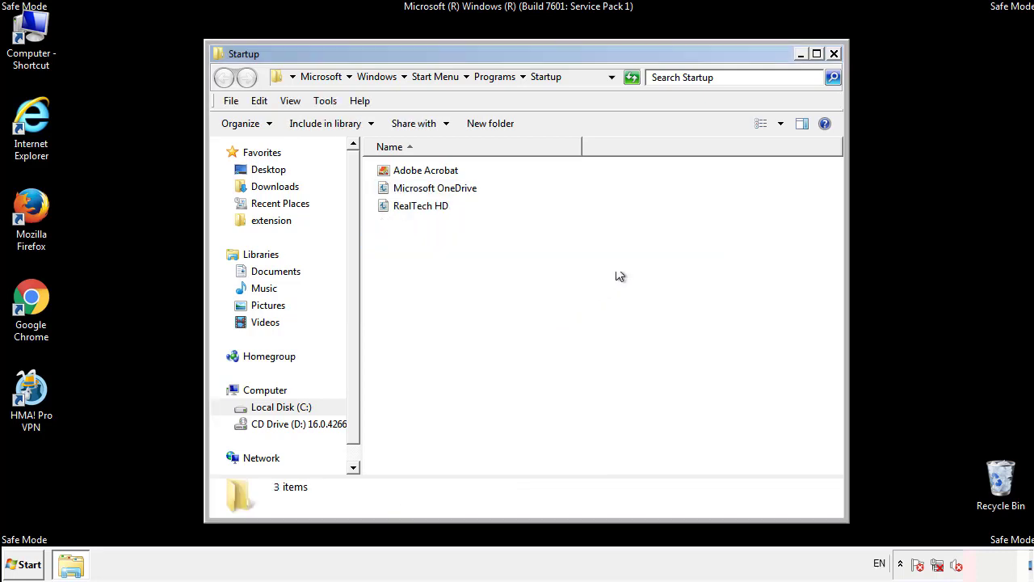
{"action": "left_click", "coordinate": [837, 60]}
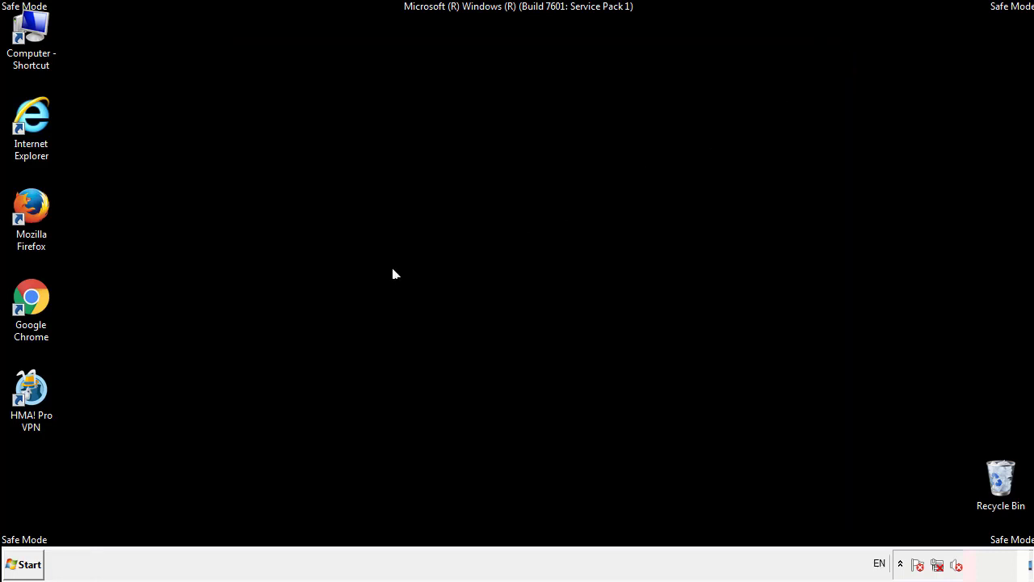
{"action": "left_click", "coordinate": [25, 567]}
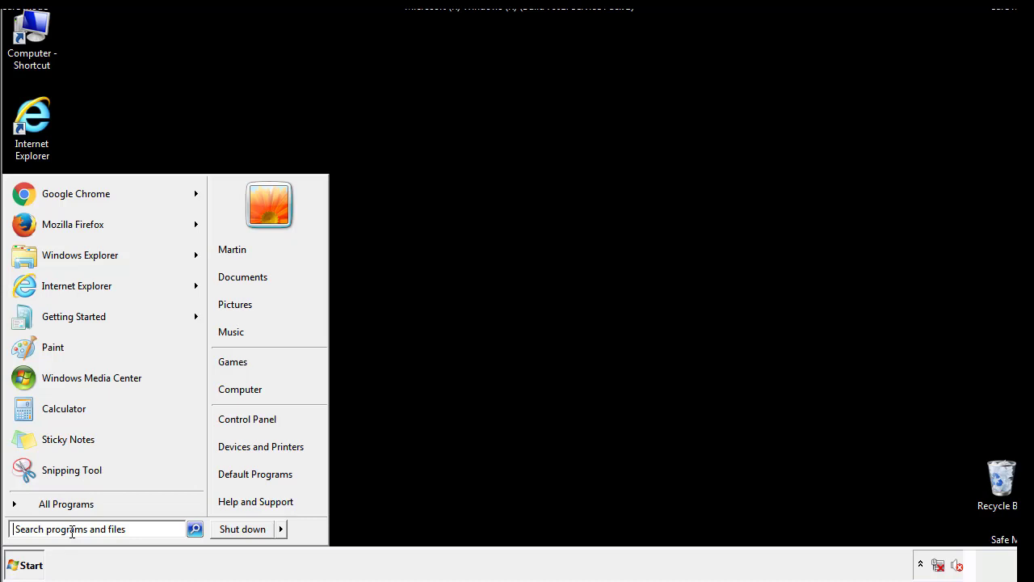
{"action": "type", "text": "reged"}
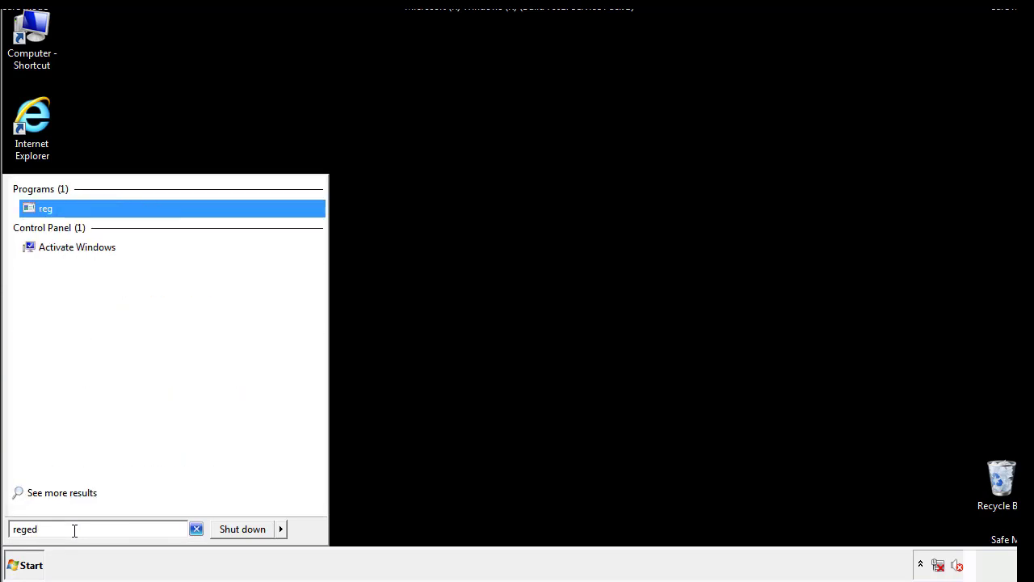
{"action": "type", "text": "it"}
- Launch regedit and expand HKLM\SOFTWARE\Microsoft\Windows\CurrentVersion to show Run and RunOnce
{"action": "key", "text": "Return"}
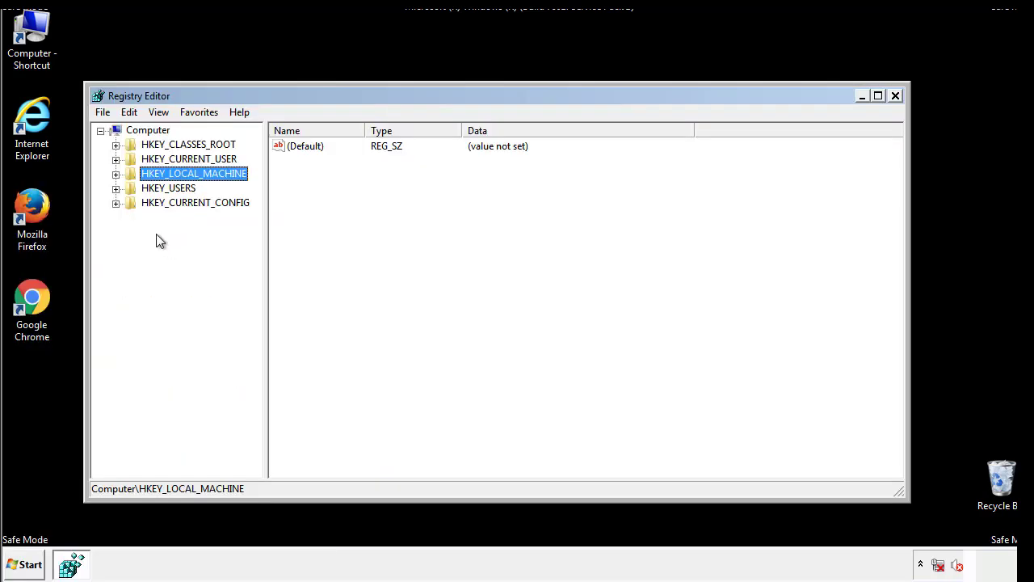
{"action": "left_click", "coordinate": [116, 175]}
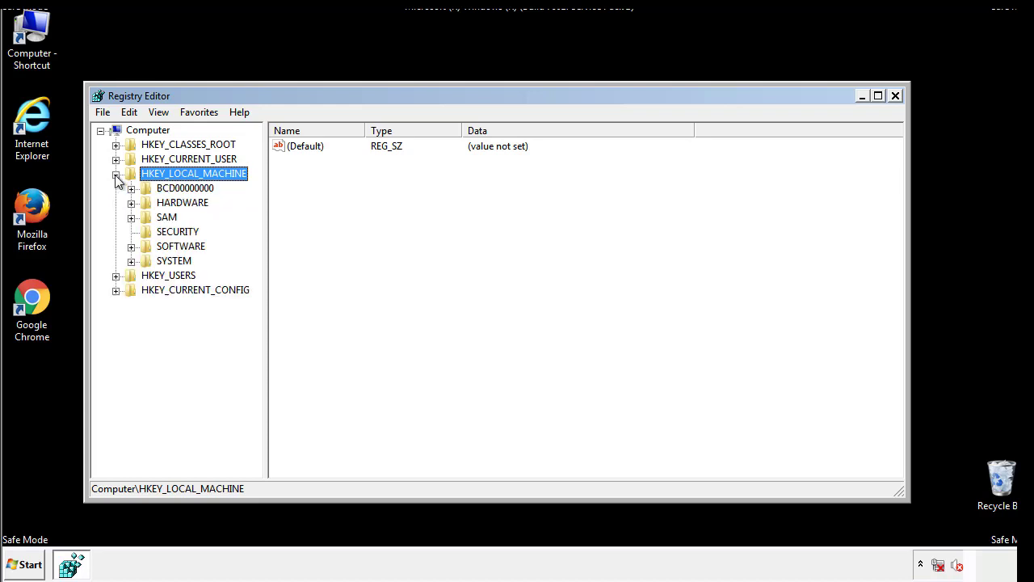
{"action": "left_click", "coordinate": [131, 247]}
{"action": "left_click_drag", "start_coordinate": [255, 239], "coordinate": [256, 267]}
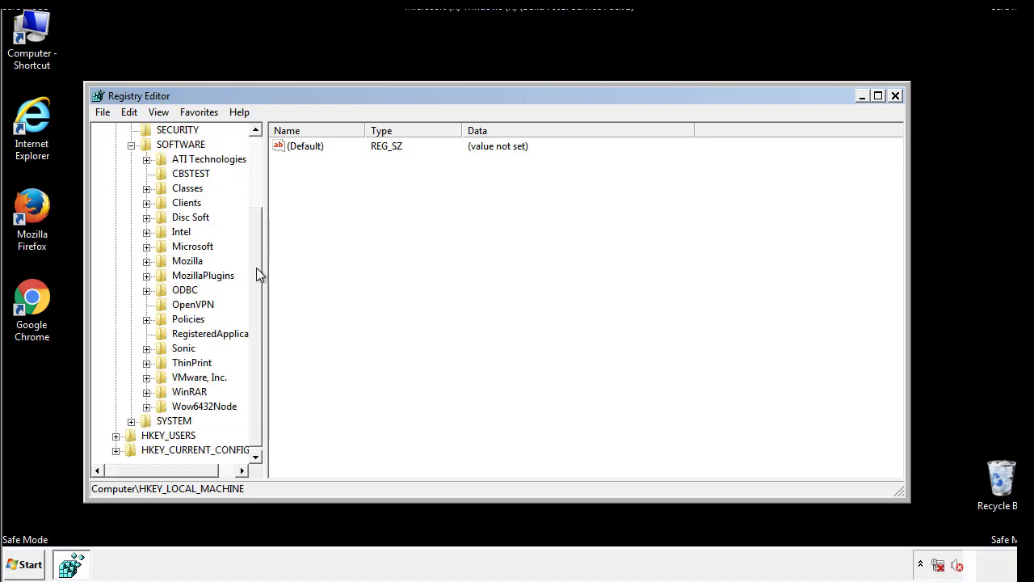
{"action": "left_click", "coordinate": [146, 247]}
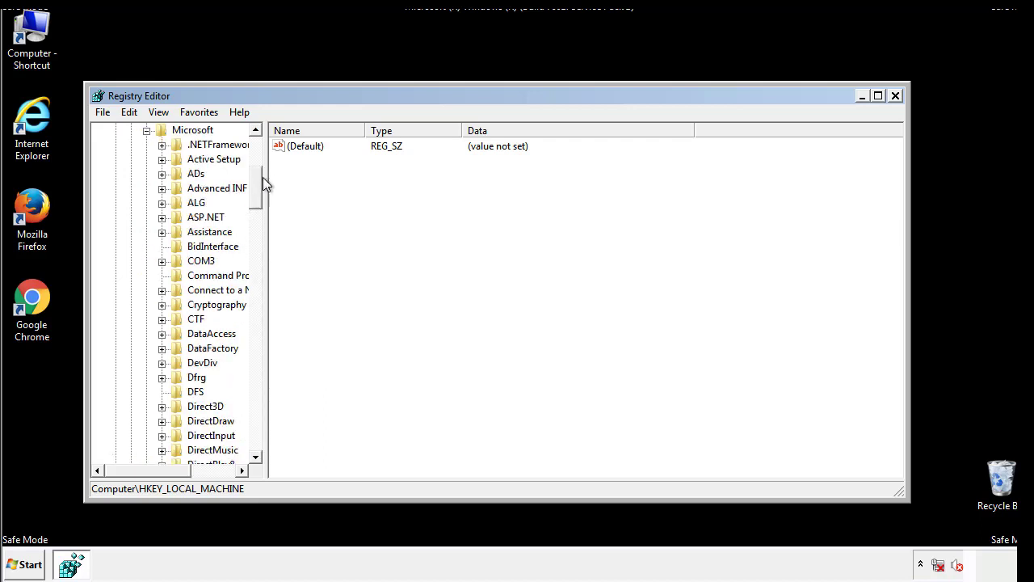
{"action": "mouse_move", "coordinate": [255, 199]}
{"action": "left_mouse_down"}
{"action": "mouse_move", "coordinate": [256, 430]}
{"action": "mouse_move", "coordinate": [254, 416]}
{"action": "left_mouse_up"}
{"action": "left_click", "coordinate": [163, 247]}
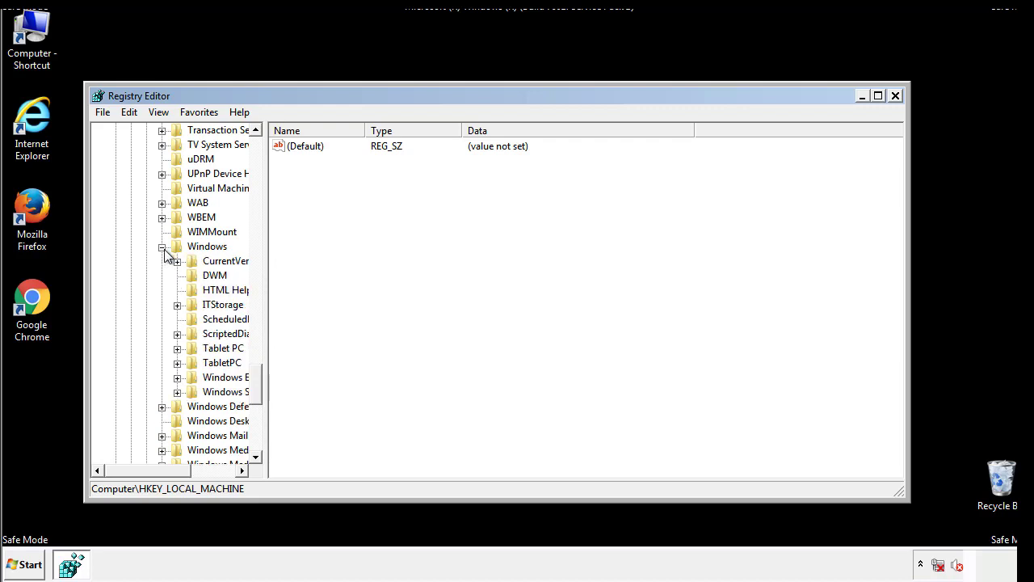
{"action": "left_click_drag", "start_coordinate": [142, 471], "coordinate": [168, 475]}
{"action": "left_click", "coordinate": [134, 261]}
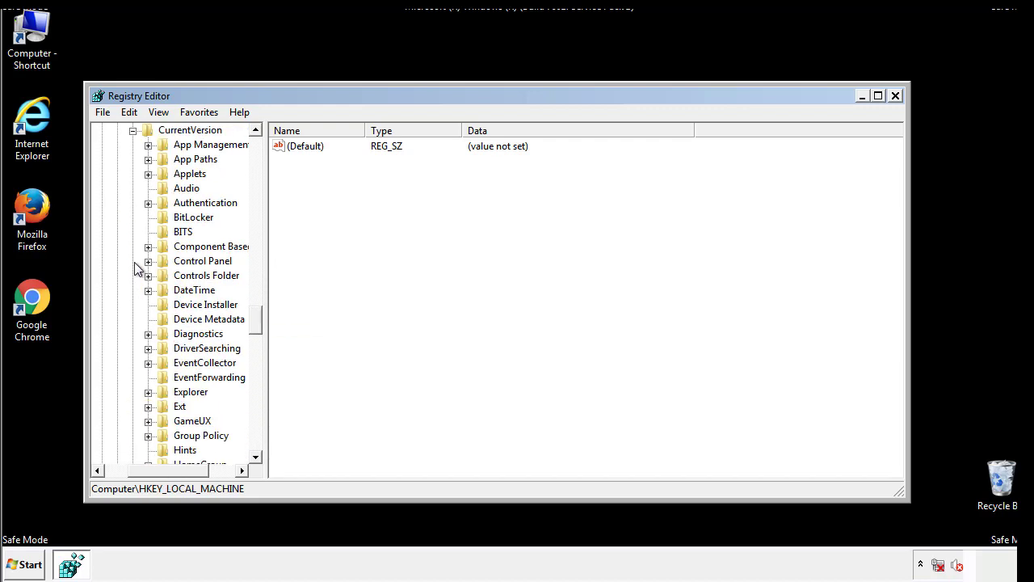
{"action": "left_click_drag", "start_coordinate": [261, 323], "coordinate": [257, 370]}
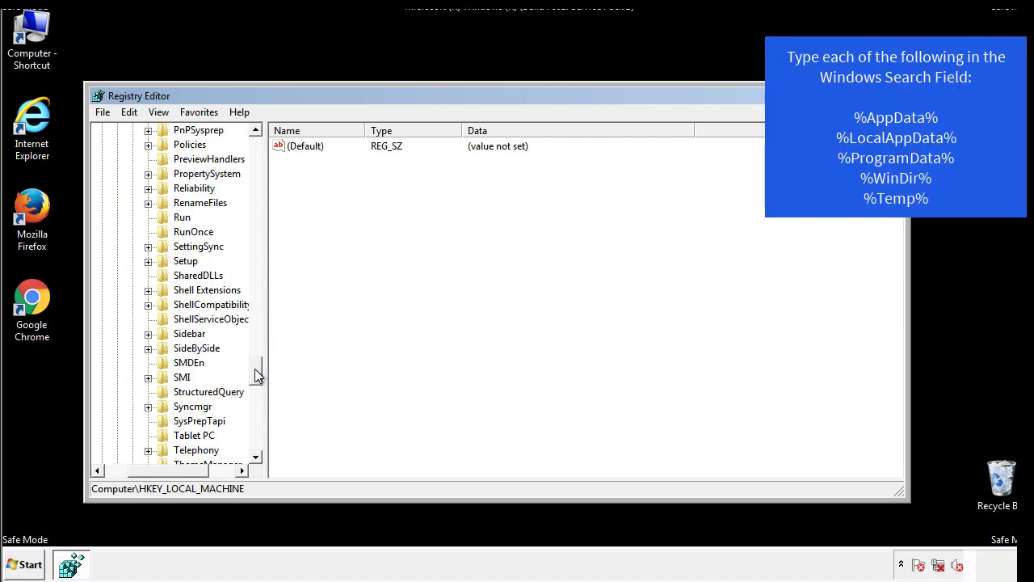
- Delete the tappi.loc value from the HKLM CurrentVersion\Run key and scroll the tree back up
{"action": "left_click", "coordinate": [171, 219]}
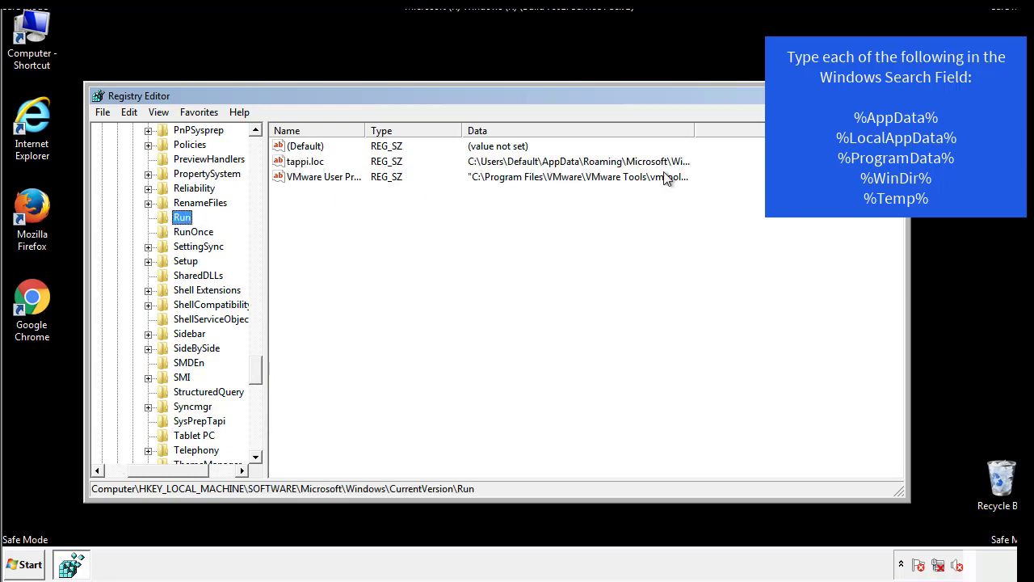
{"action": "left_click", "coordinate": [307, 166]}
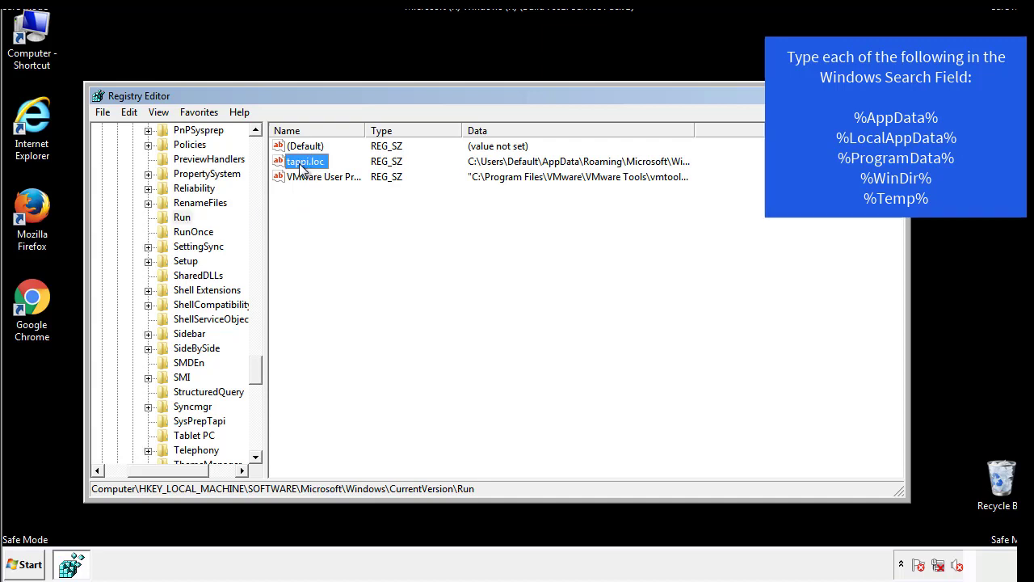
{"action": "right_click", "coordinate": [307, 165]}
{"action": "left_click", "coordinate": [323, 210]}
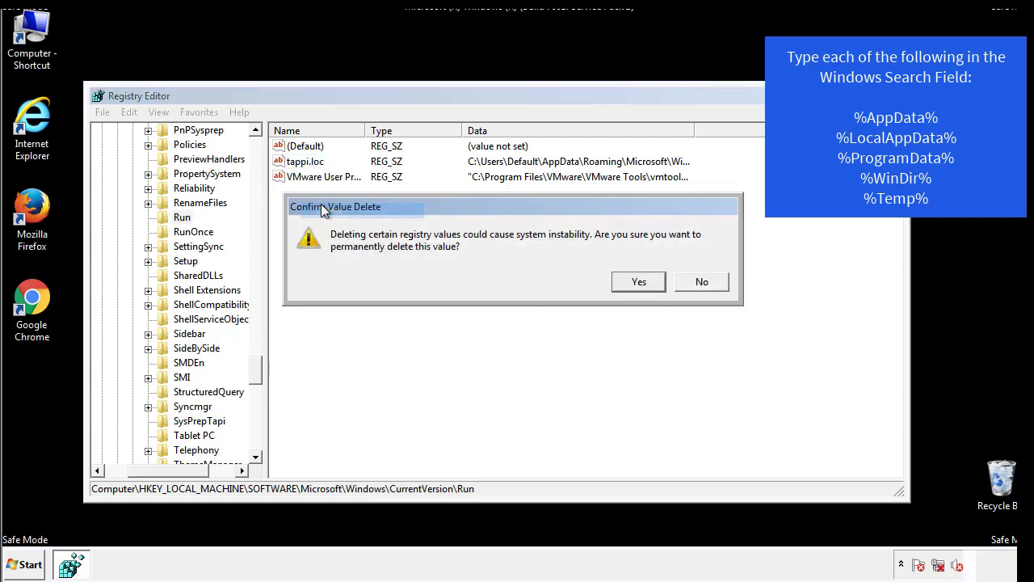
{"action": "left_click", "coordinate": [630, 284]}
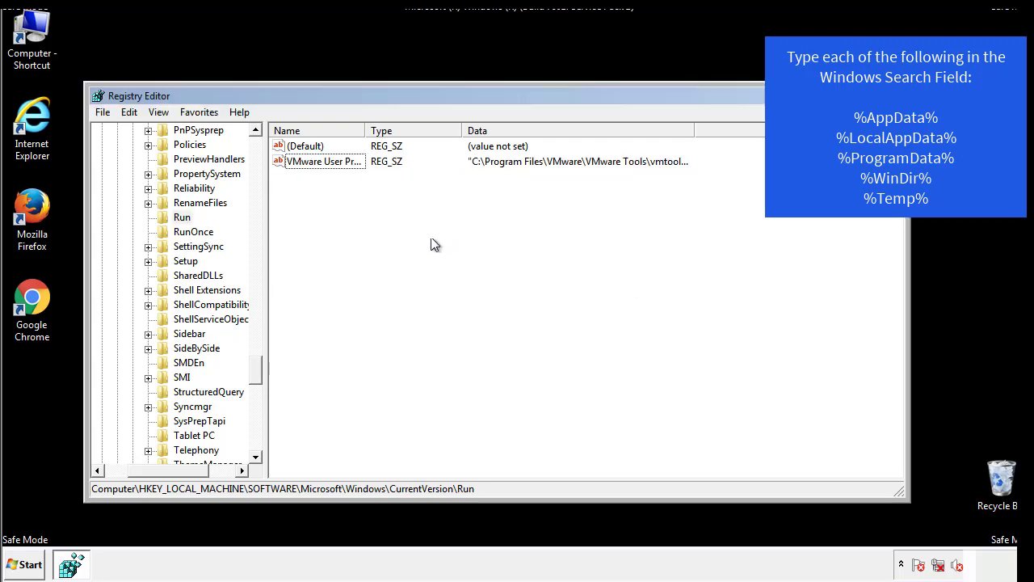
{"action": "left_click_drag", "start_coordinate": [254, 366], "coordinate": [255, 443]}
{"action": "left_click_drag", "start_coordinate": [193, 470], "coordinate": [125, 478]}
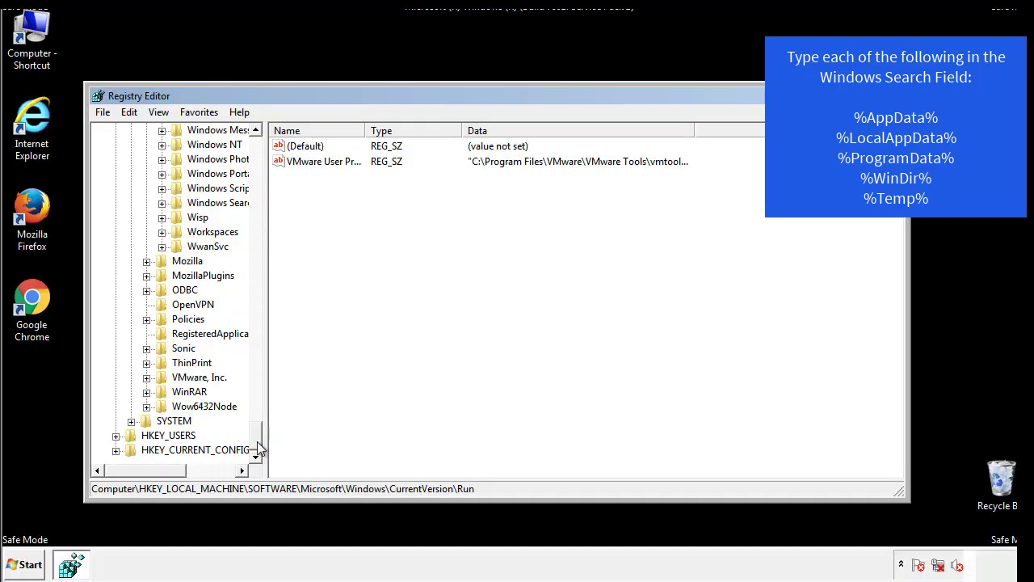
{"action": "left_click_drag", "start_coordinate": [258, 443], "coordinate": [263, 154]}
- Collapse HKLM and expand HKCU\Software\Microsoft\Windows\CurrentVersion
{"action": "left_click", "coordinate": [115, 174]}
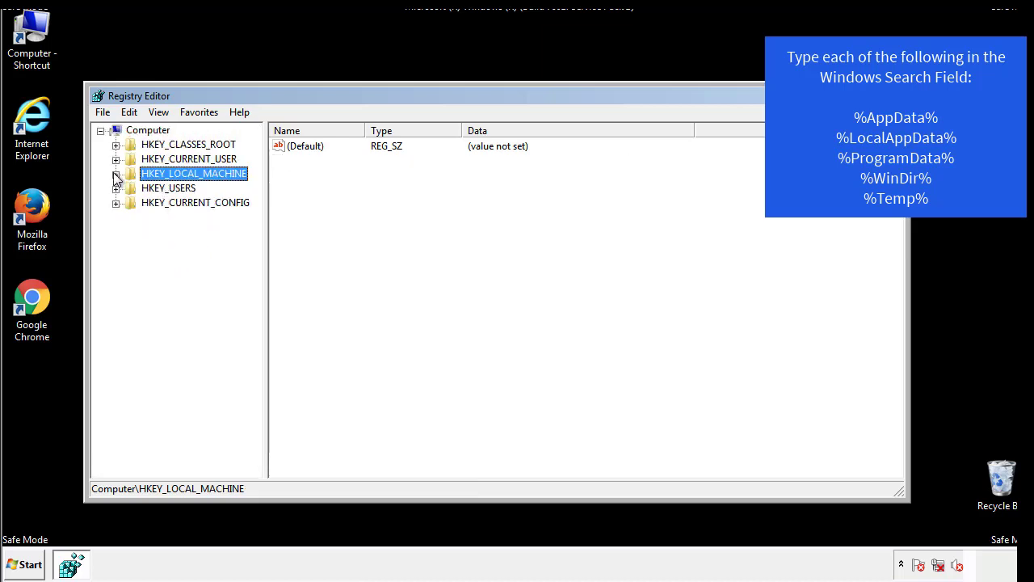
{"action": "left_click", "coordinate": [116, 159]}
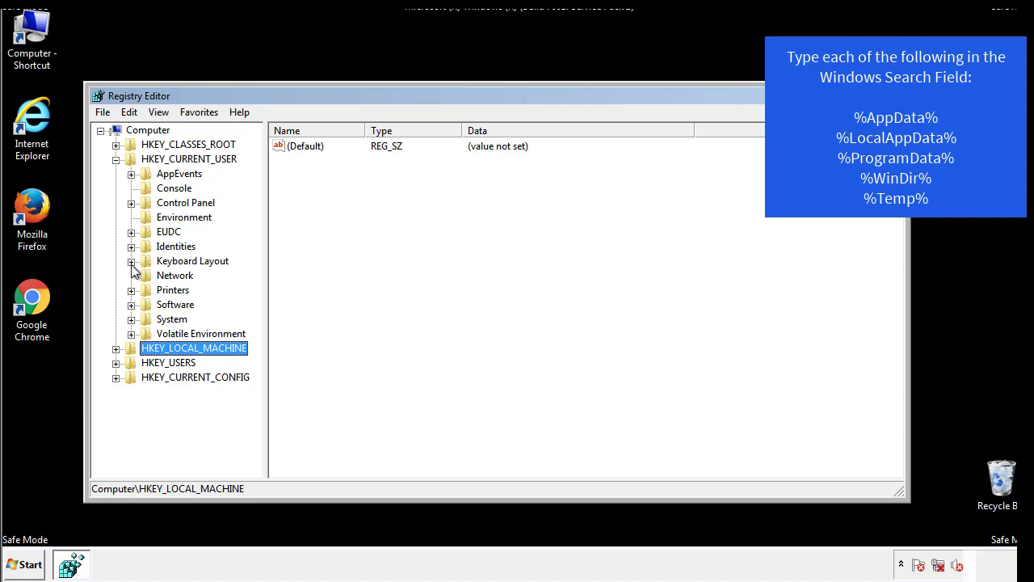
{"action": "left_click", "coordinate": [131, 308]}
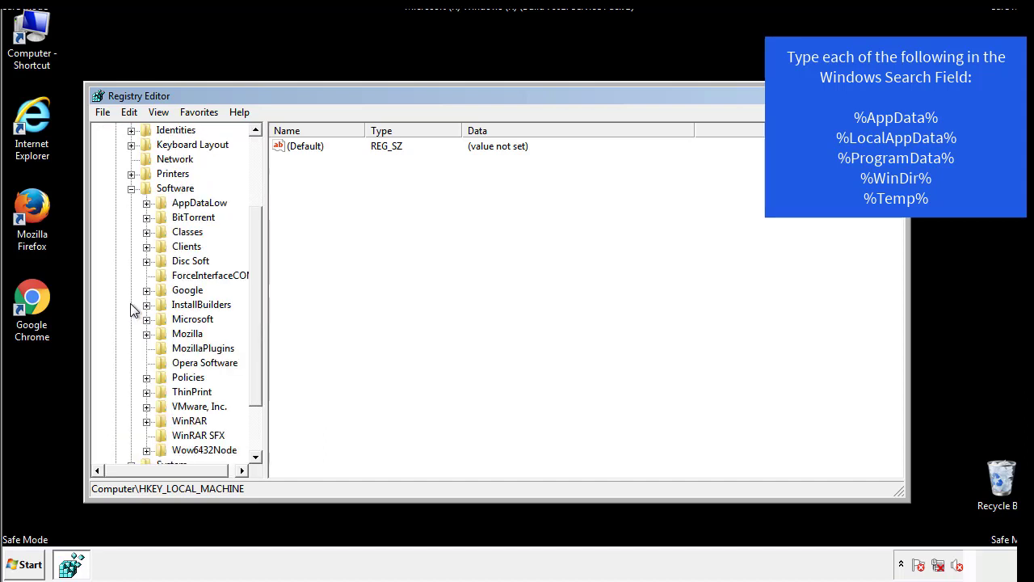
{"action": "left_click_drag", "start_coordinate": [254, 293], "coordinate": [254, 308]}
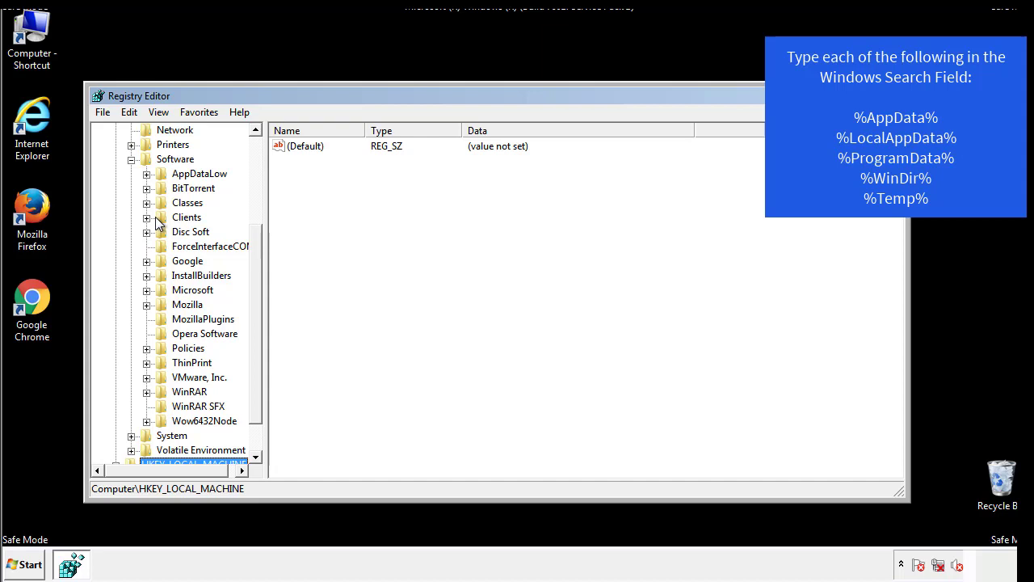
{"action": "left_click", "coordinate": [146, 292]}
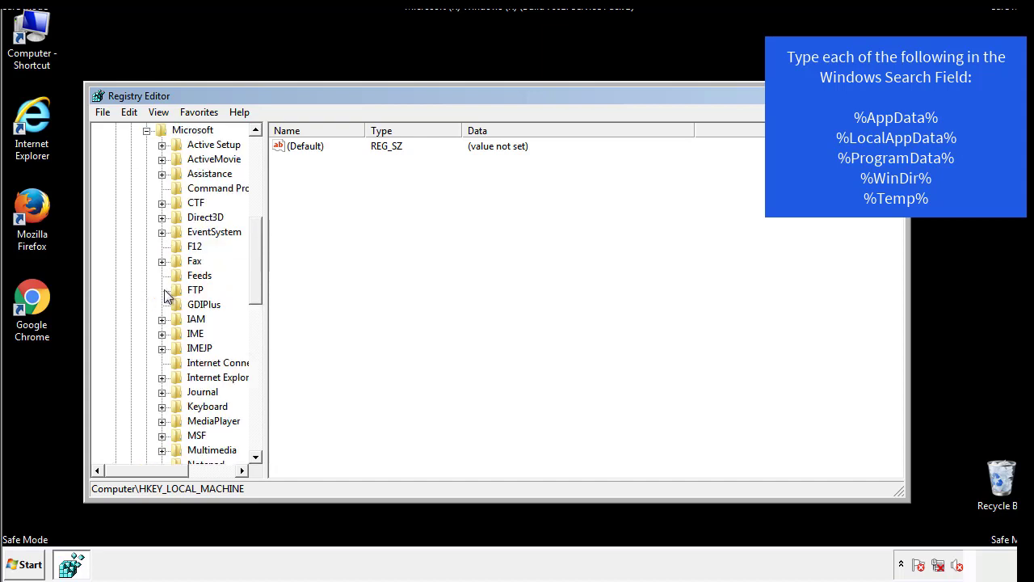
{"action": "left_click_drag", "start_coordinate": [253, 236], "coordinate": [255, 336]}
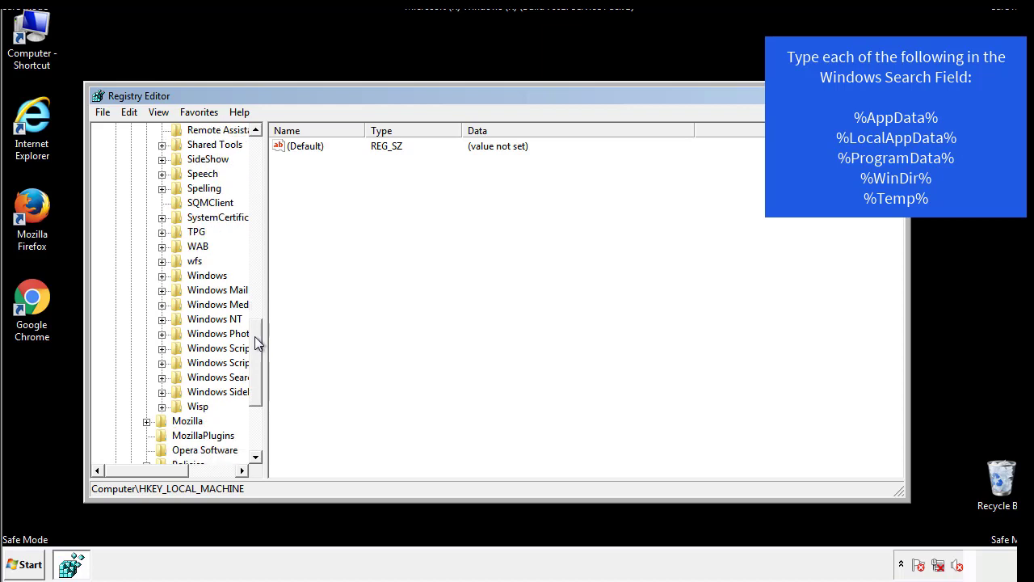
{"action": "left_click", "coordinate": [162, 275]}
{"action": "left_click", "coordinate": [177, 290]}
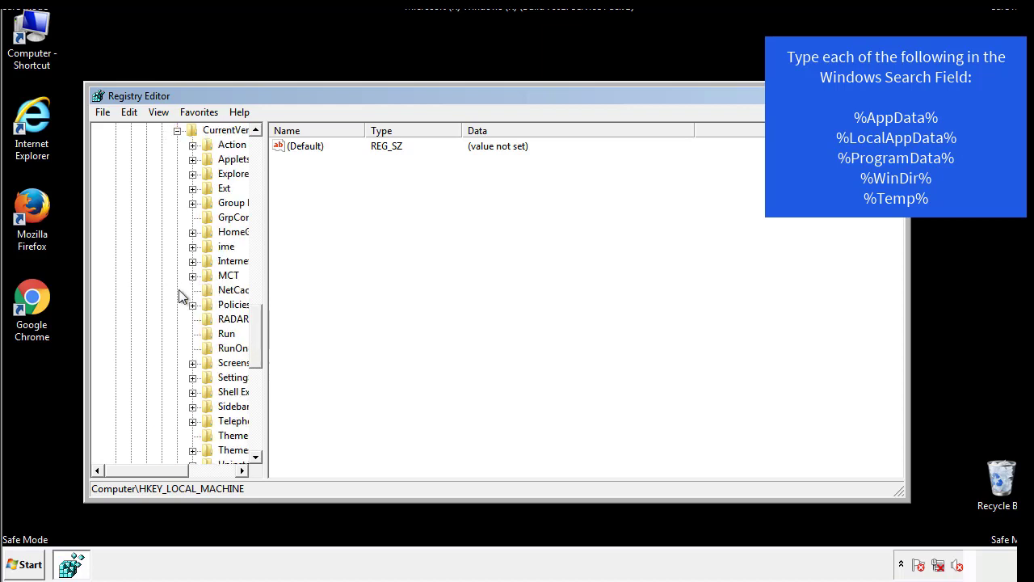
{"action": "left_click_drag", "start_coordinate": [156, 473], "coordinate": [181, 470]}
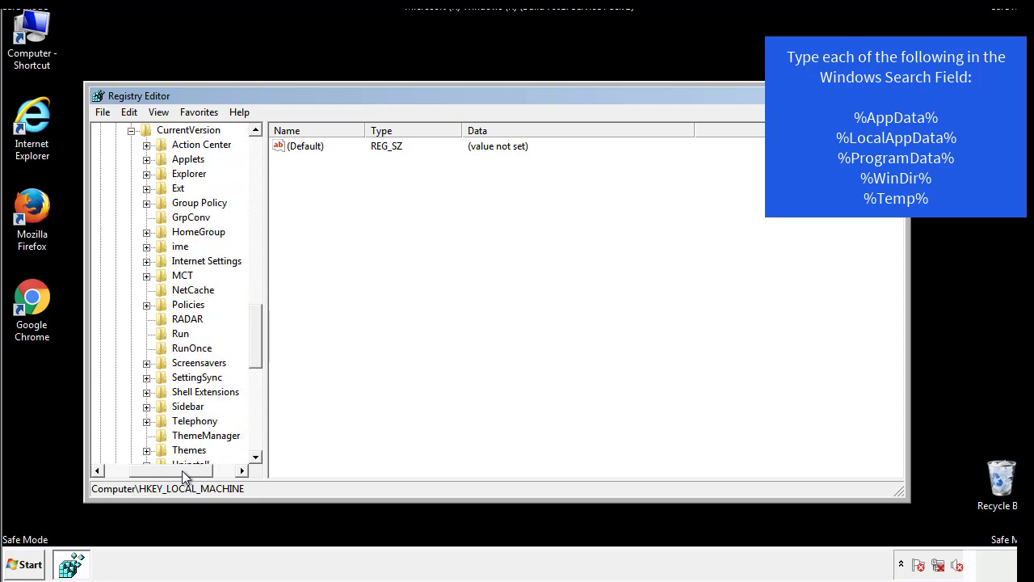
- Inspect the HKCU Run key, which lists only (Default) and DAEMON Tools Lite
{"action": "left_click", "coordinate": [179, 334]}
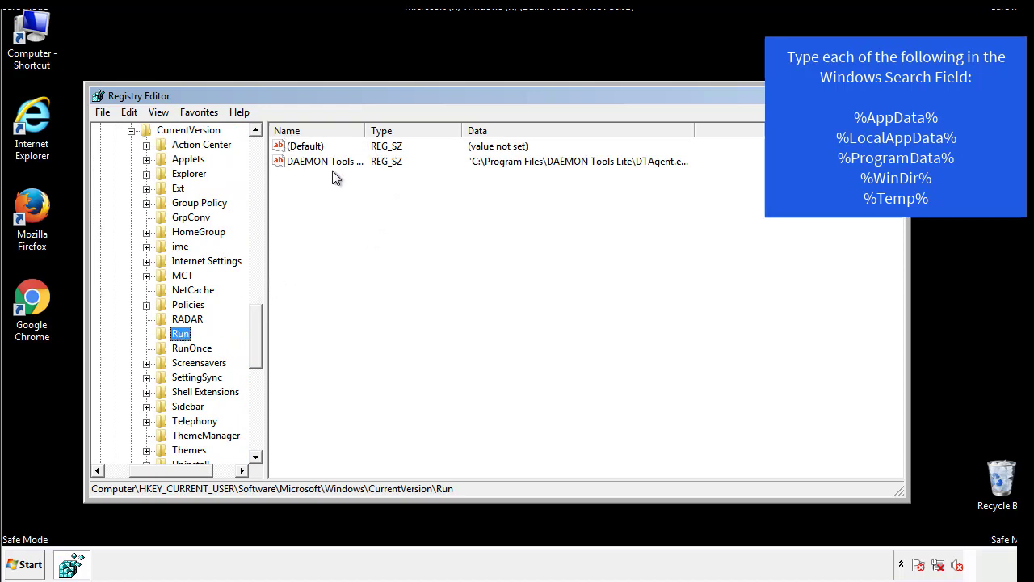
{"action": "left_click", "coordinate": [449, 189]}
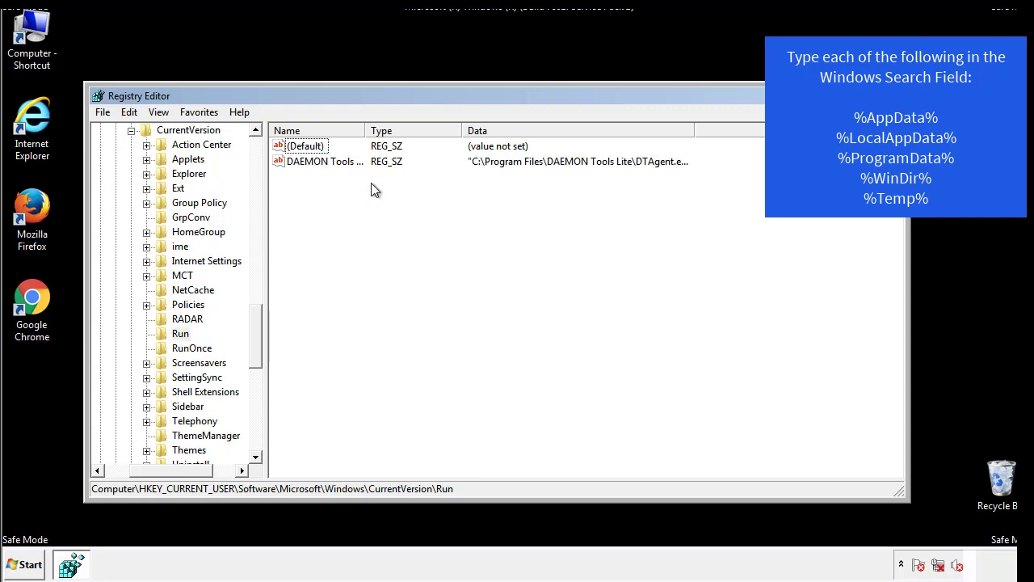
{"action": "left_click_drag", "start_coordinate": [178, 467], "coordinate": [151, 470]}
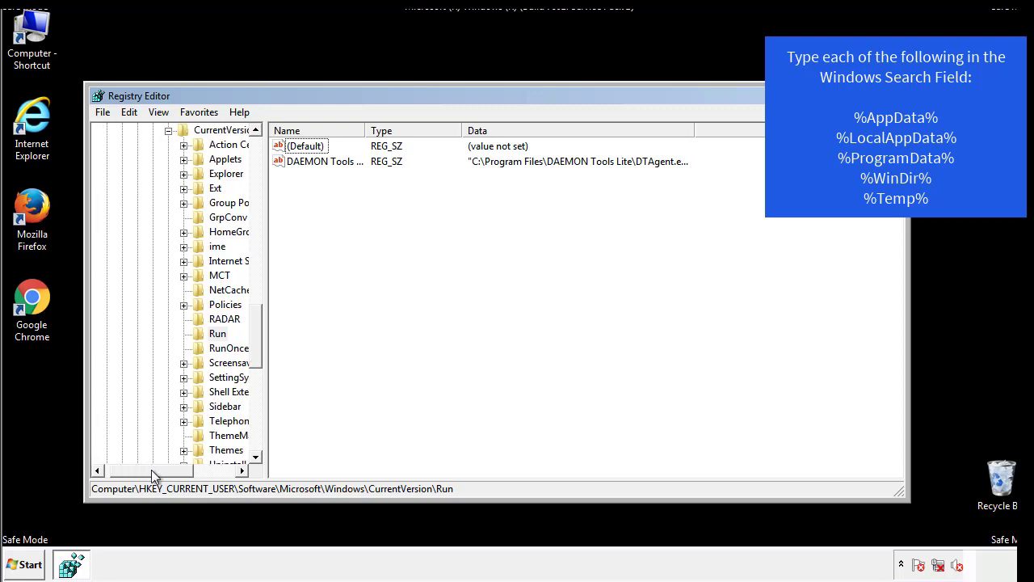
{"action": "left_click_drag", "start_coordinate": [261, 351], "coordinate": [256, 336]}
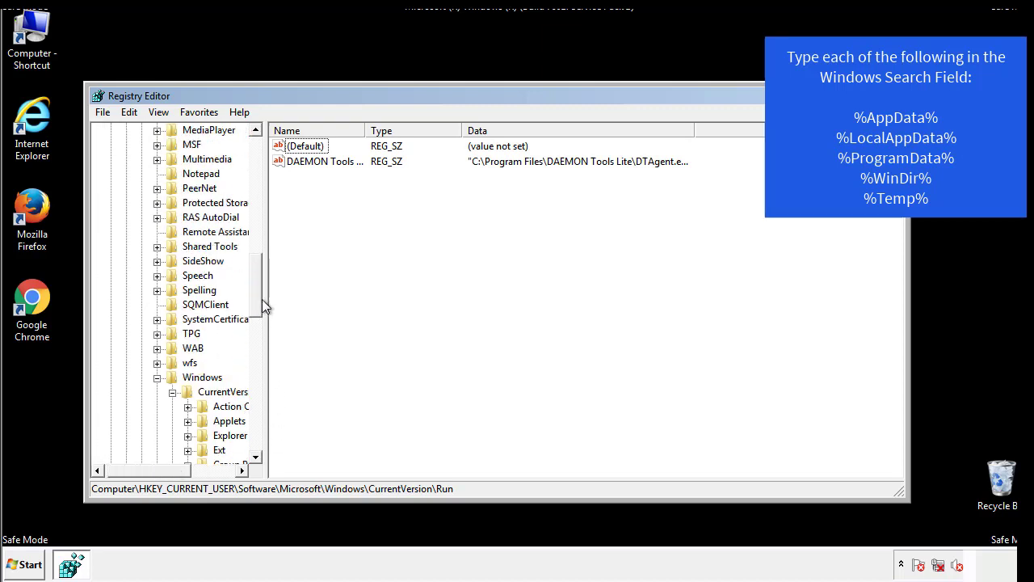
- Collapse the Windows key and use Edit > Find to search the registry for %temp%
{"action": "left_click", "coordinate": [158, 377]}
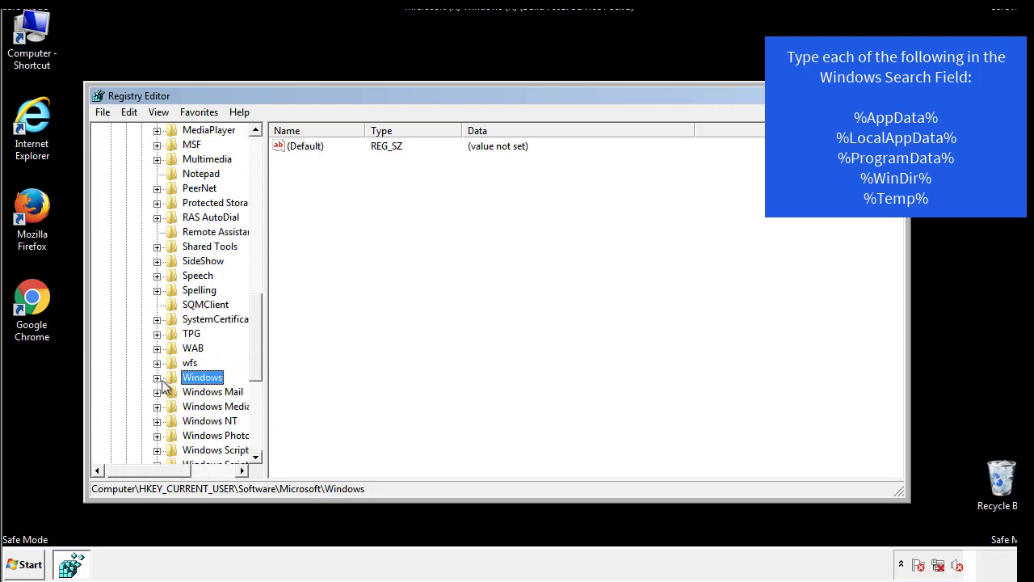
{"action": "left_click_drag", "start_coordinate": [260, 359], "coordinate": [260, 200]}
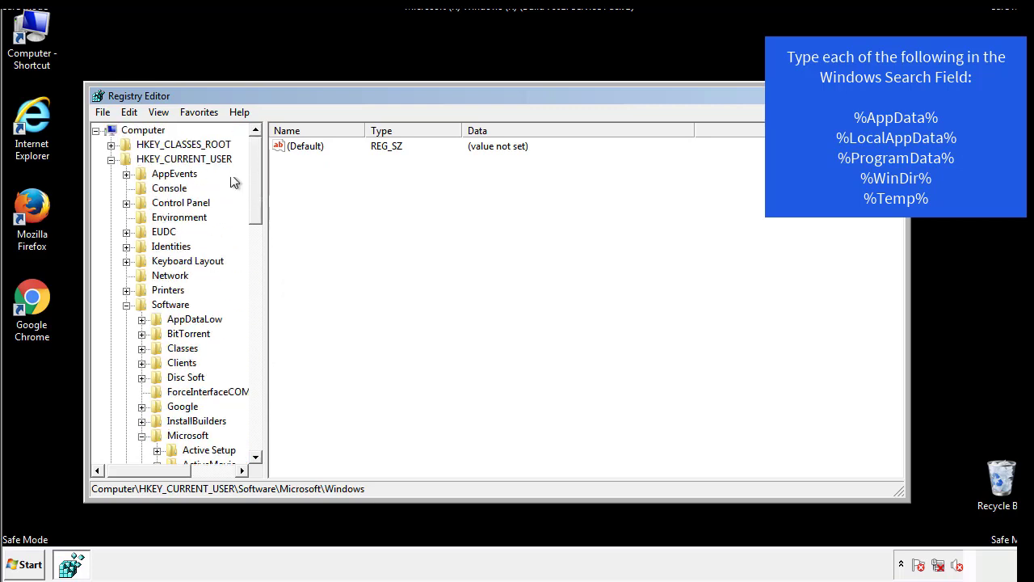
{"action": "left_click", "coordinate": [129, 113]}
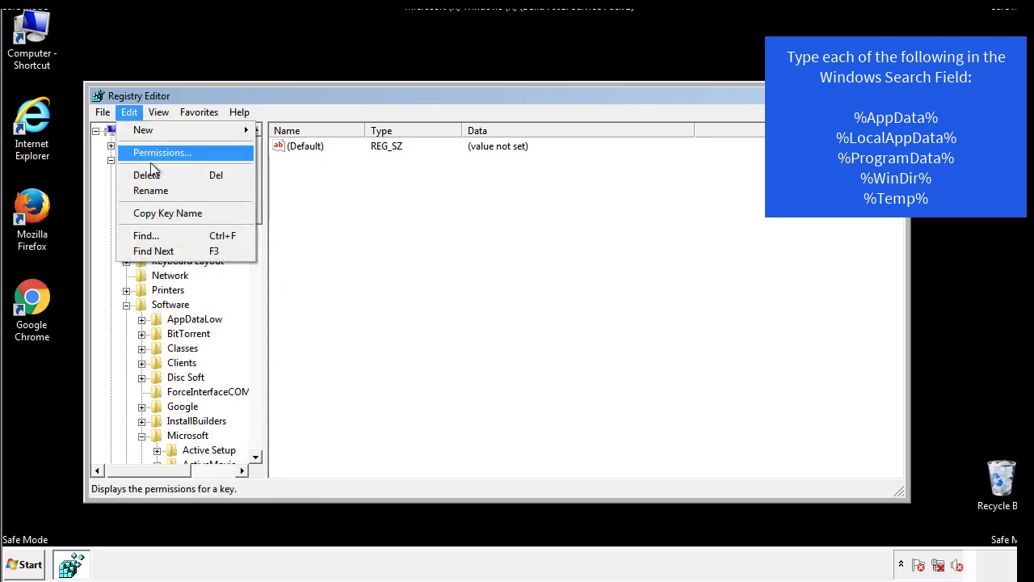
{"action": "left_click", "coordinate": [145, 235]}
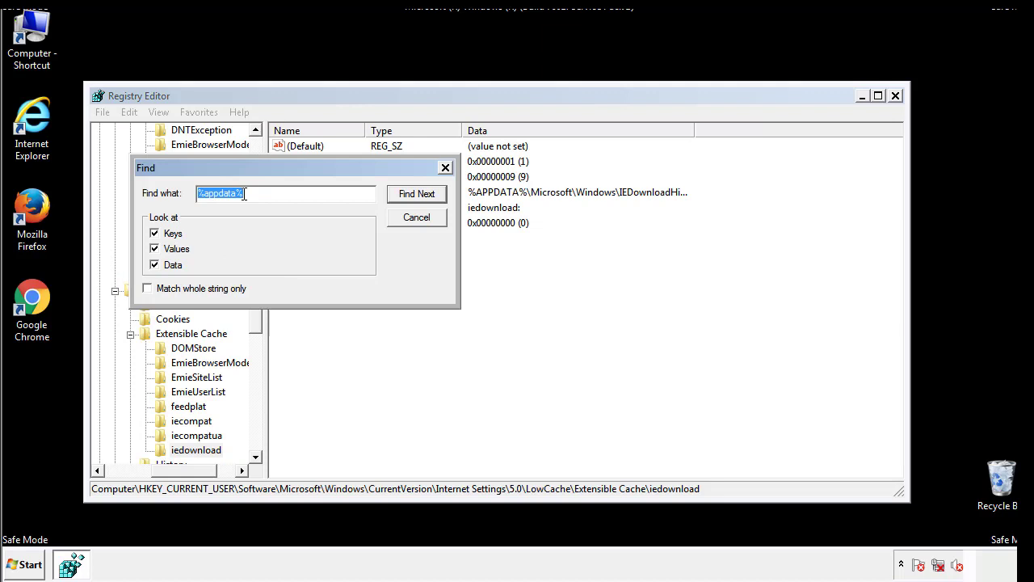
{"action": "type", "text": "%temp%"}
{"action": "key", "text": "Return"}
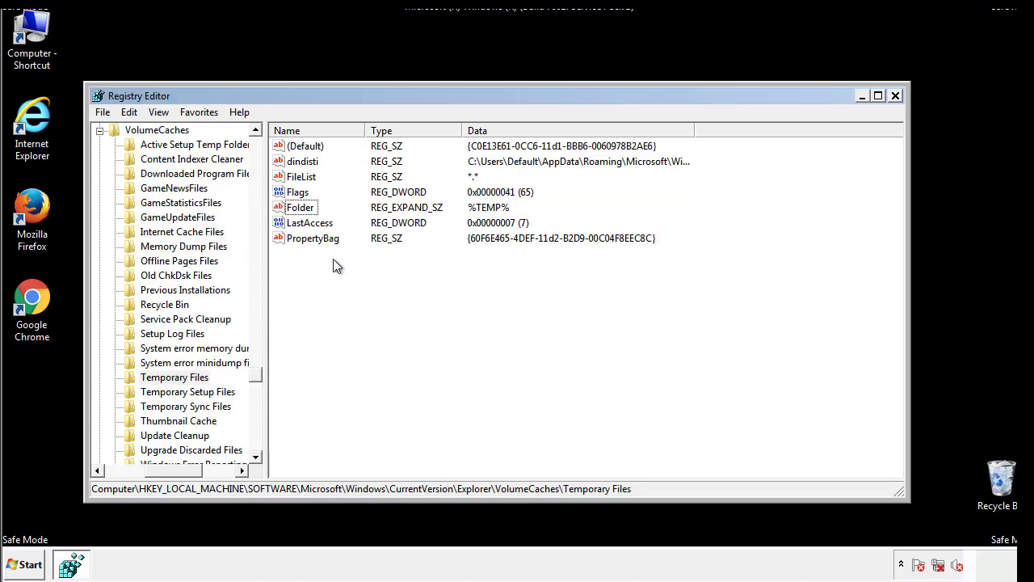
- Delete all values in VolumeCaches\Temporary Files, leaving only the unset (Default)
{"action": "left_click_drag", "start_coordinate": [333, 260], "coordinate": [292, 144]}
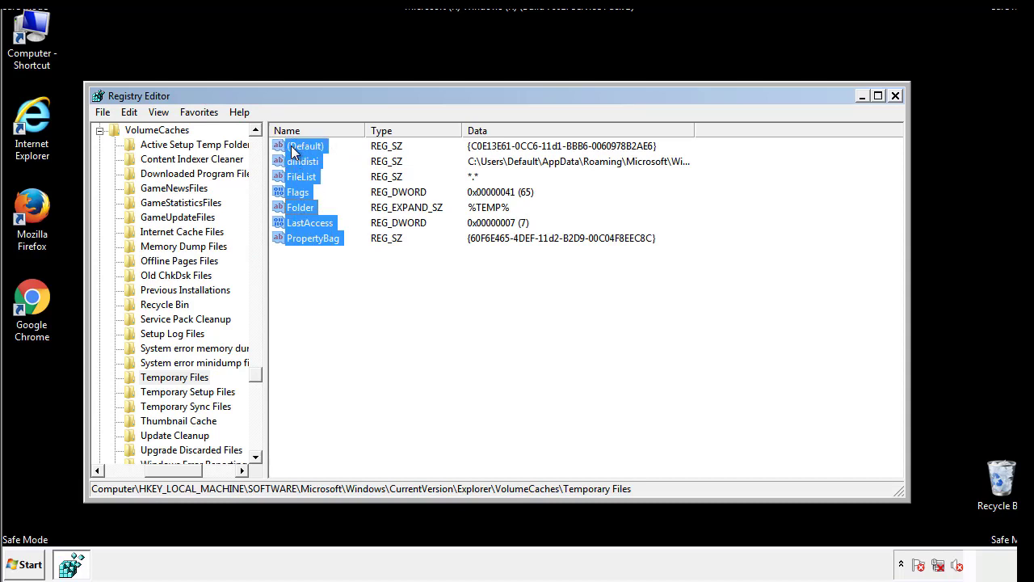
{"action": "right_click", "coordinate": [292, 152]}
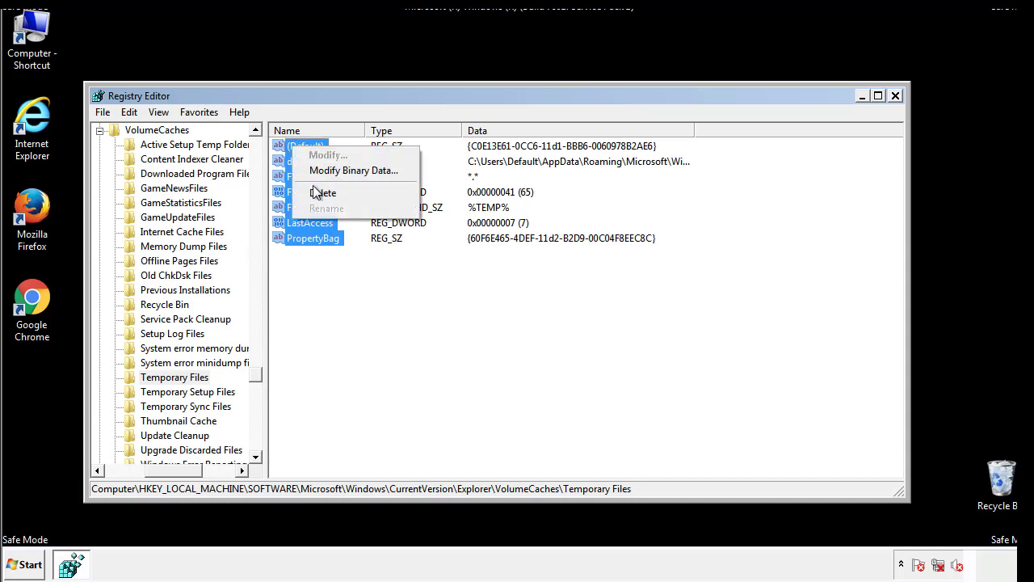
{"action": "left_click", "coordinate": [315, 192]}
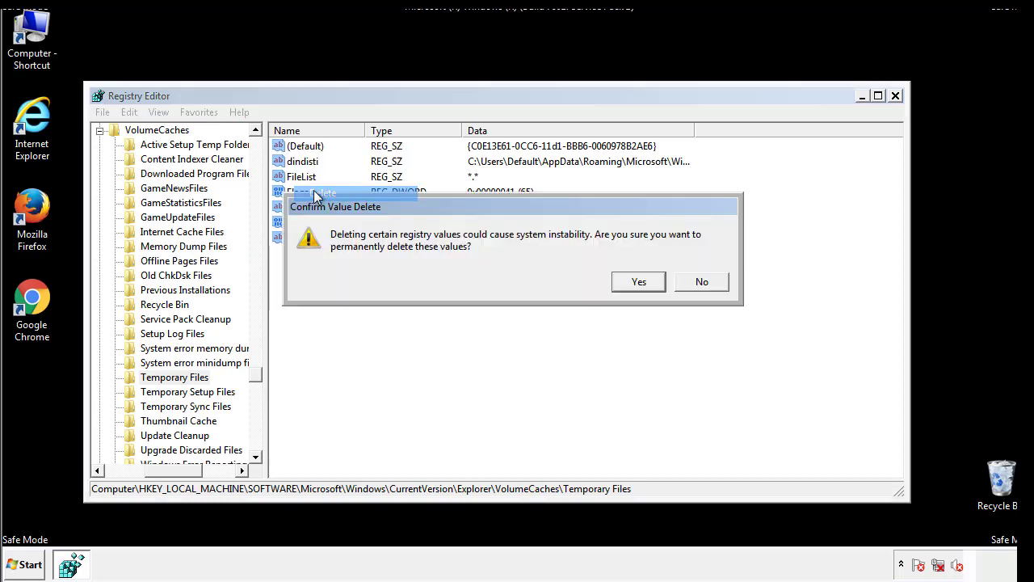
{"action": "left_click", "coordinate": [658, 279]}
{"action": "left_click", "coordinate": [357, 194]}
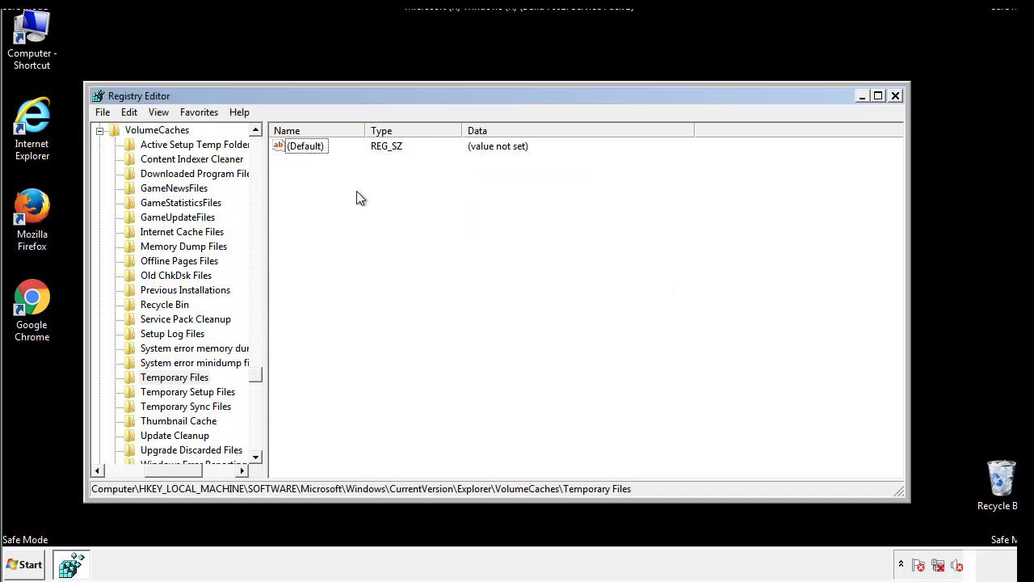
- Close Registry Editor and launch msconfig from the Start search
{"action": "left_click", "coordinate": [896, 96]}
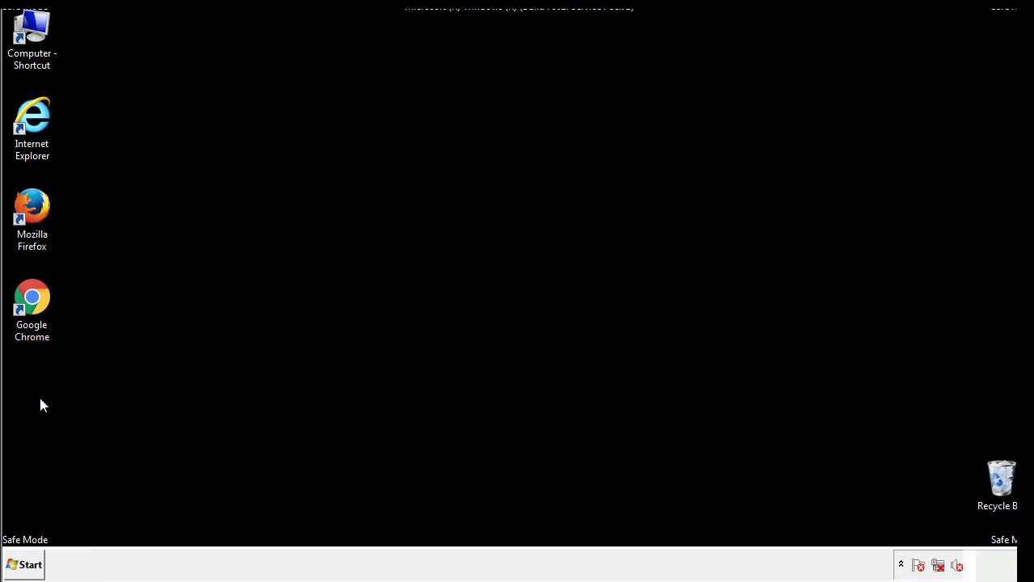
{"action": "left_click", "coordinate": [20, 564]}
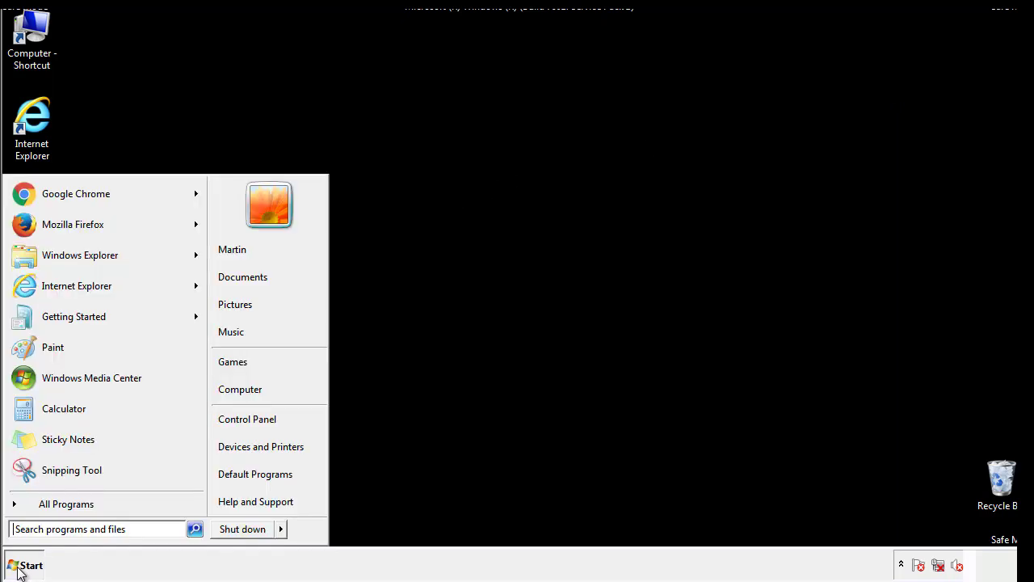
{"action": "left_click", "coordinate": [56, 529]}
{"action": "type", "text": "mscon"}
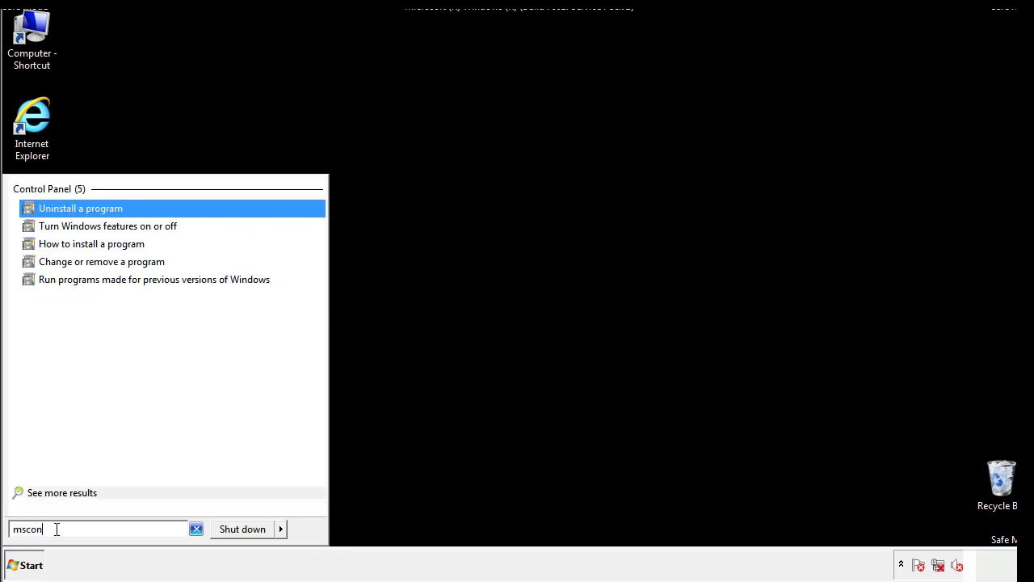
{"action": "type", "text": "fig"}
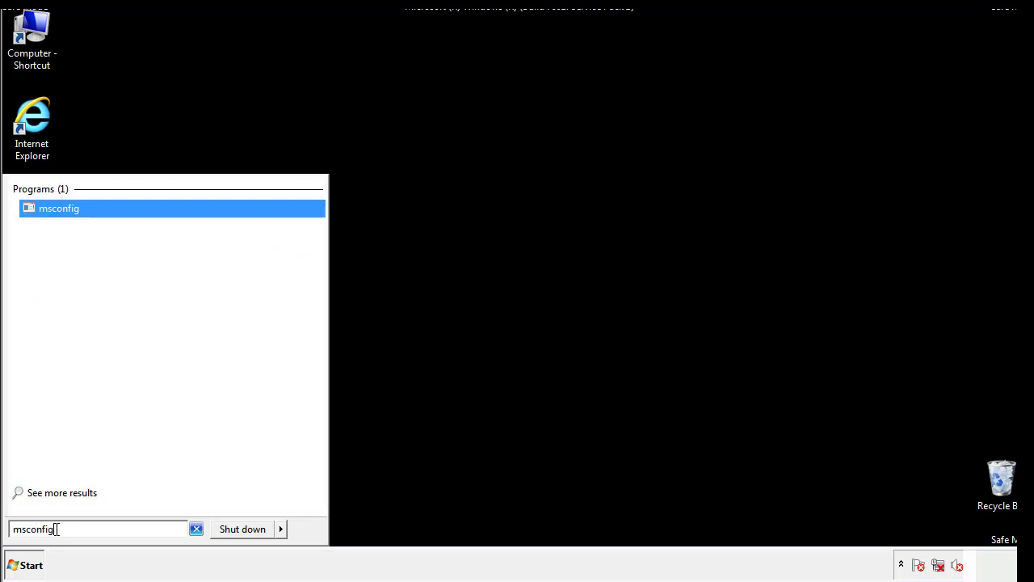
{"action": "key", "text": "Return"}
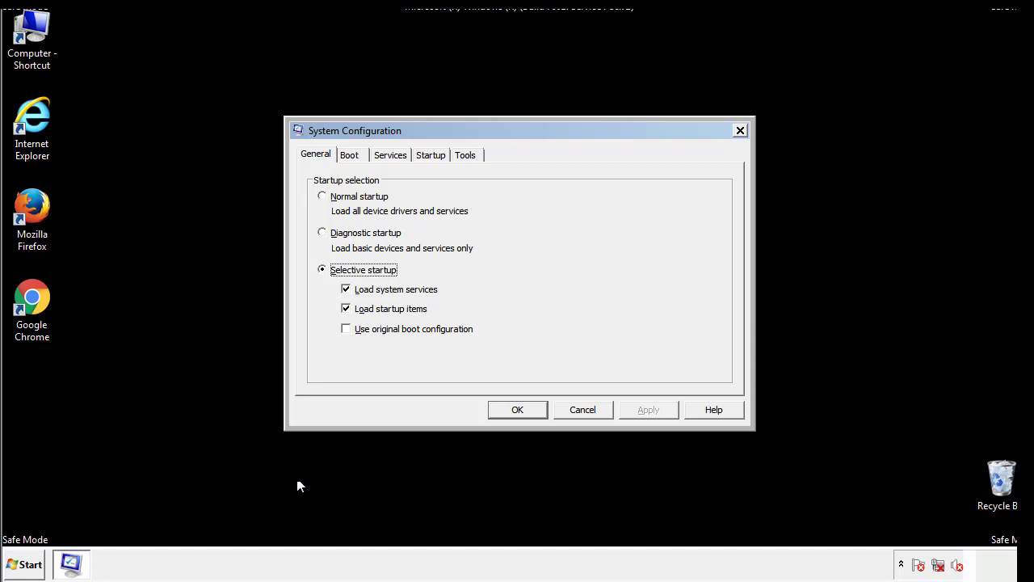
- Untick Safe boot on the Boot tab, apply the change, and restart the computer
{"action": "left_click", "coordinate": [350, 154]}
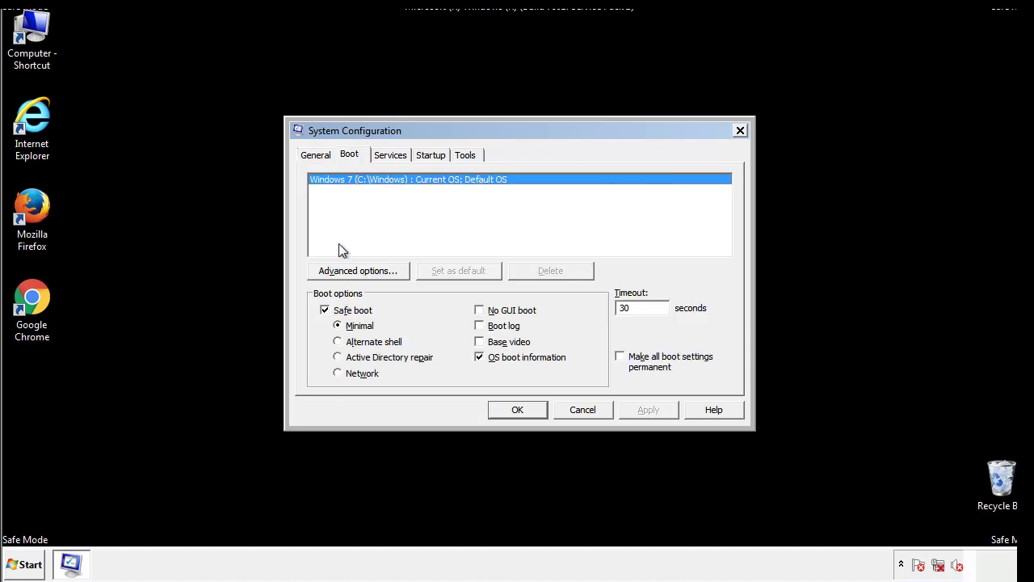
{"action": "left_click", "coordinate": [326, 310]}
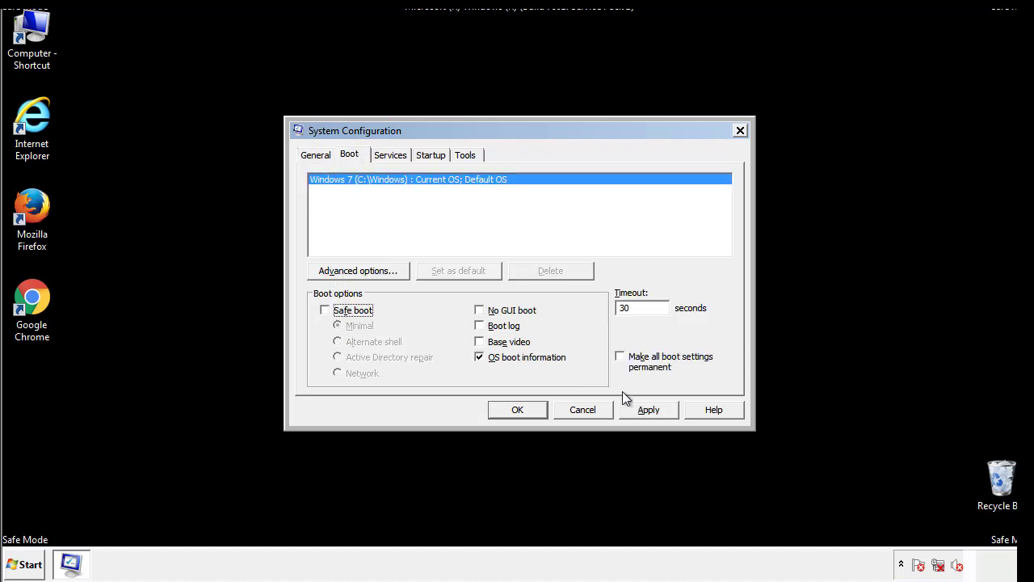
{"action": "left_click", "coordinate": [651, 409]}
{"action": "left_click", "coordinate": [516, 409]}
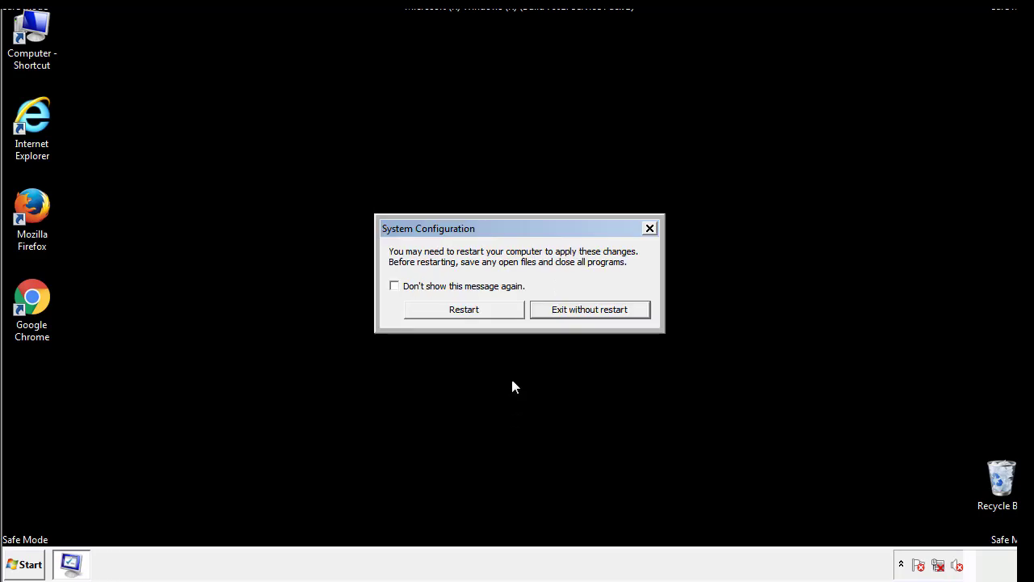
{"action": "left_click", "coordinate": [478, 315]}
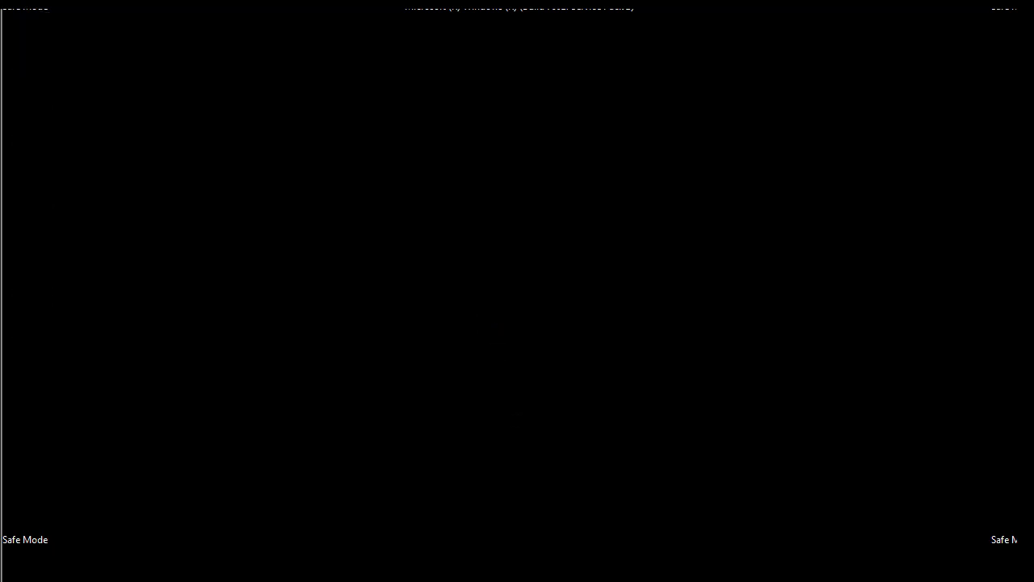